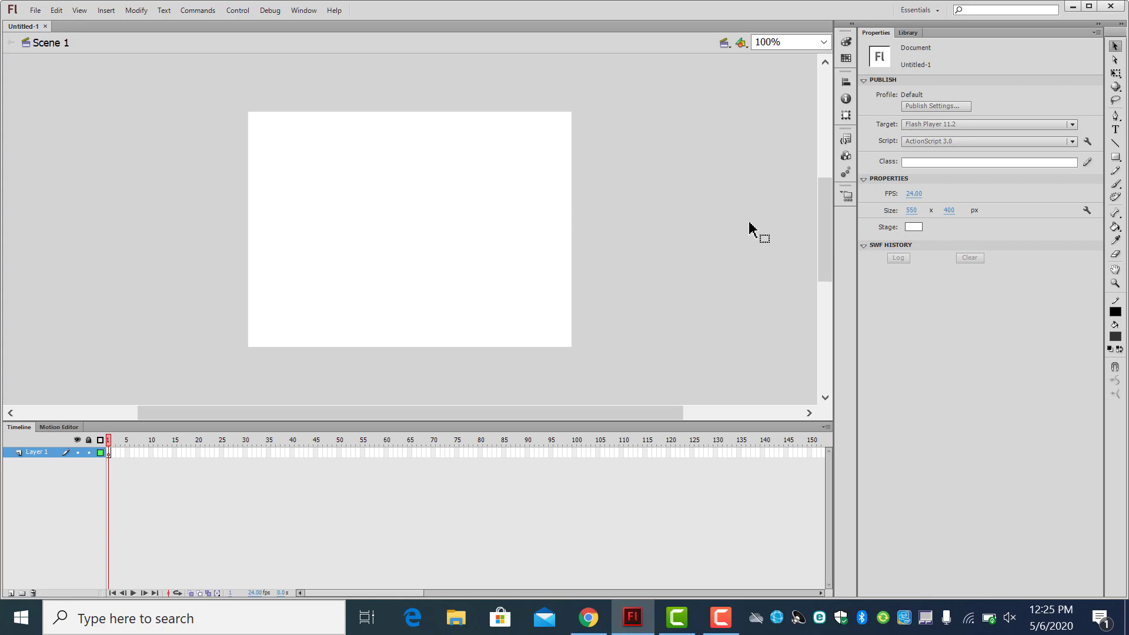
- Draw a square outline about 153 by 153 px on the upper part of the stage with a hairline black stroke and no fill
left_click(1117, 158)
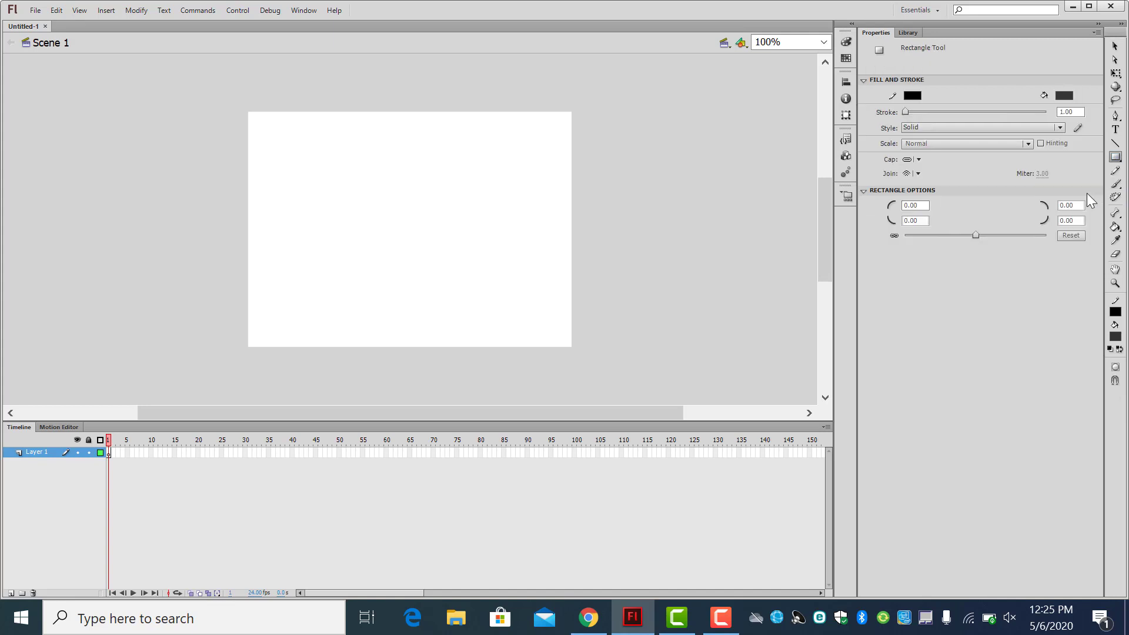
left_click(944, 128)
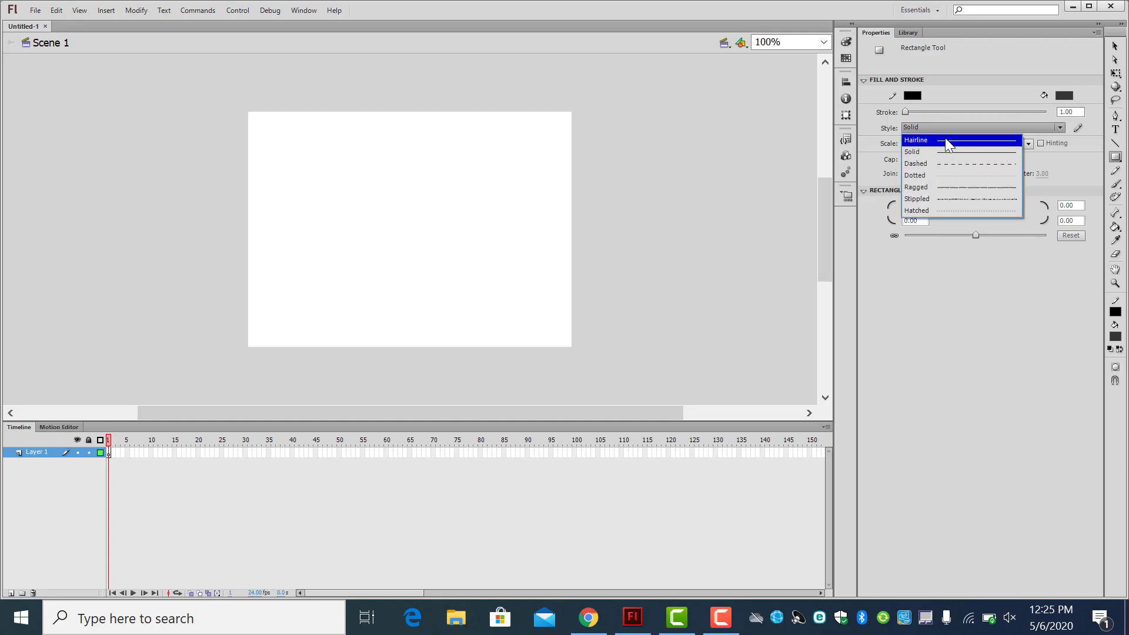
left_click(948, 141)
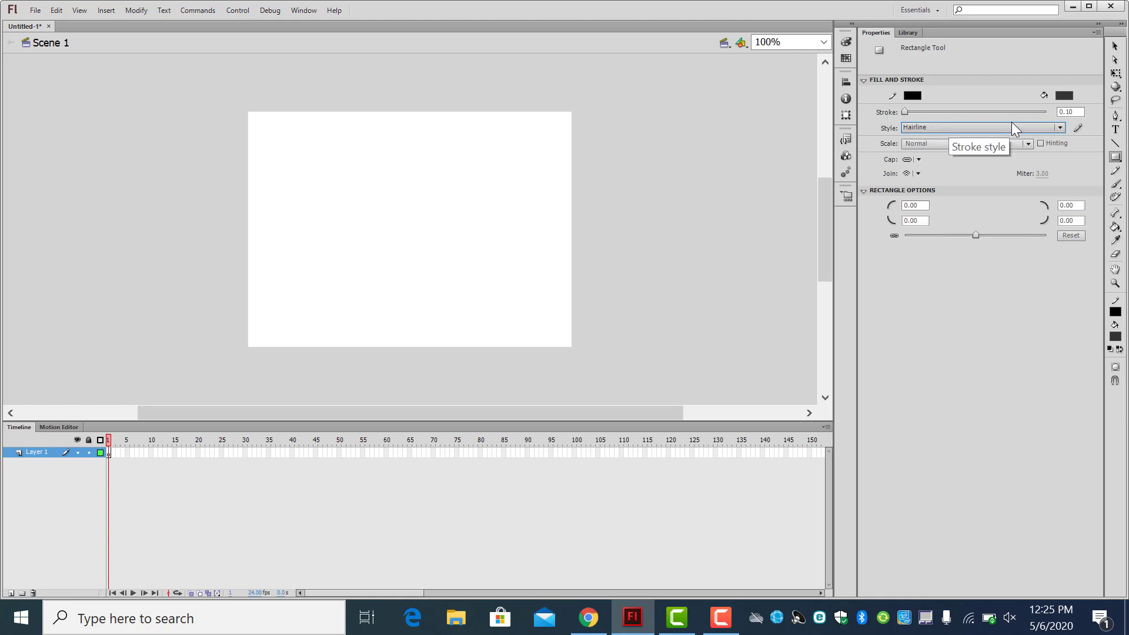
left_click(1067, 98)
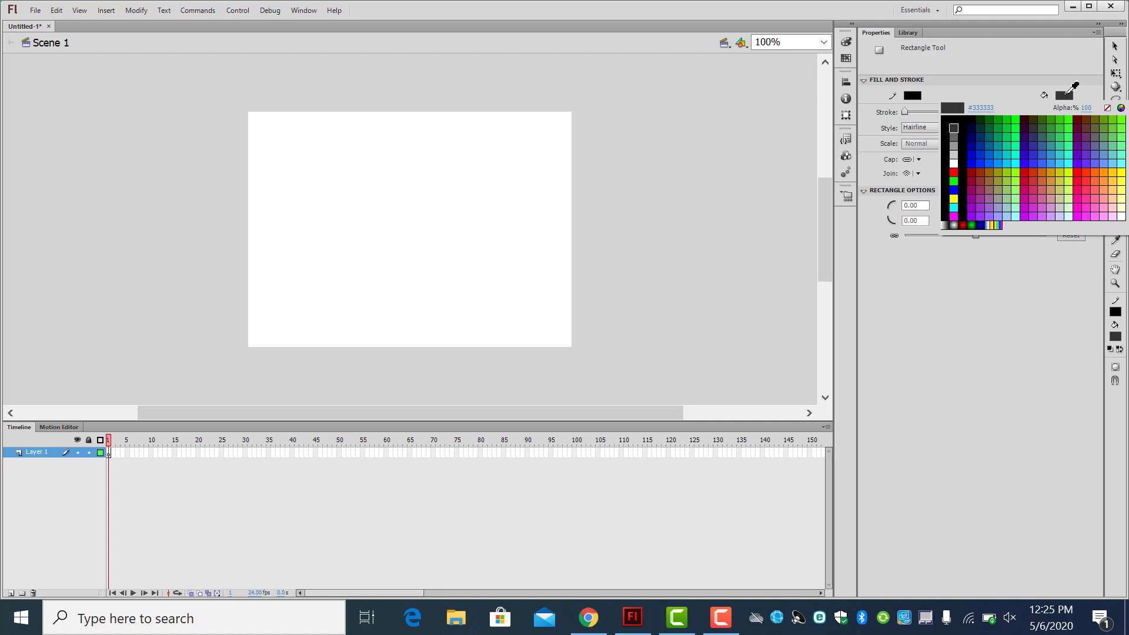
left_click(1107, 108)
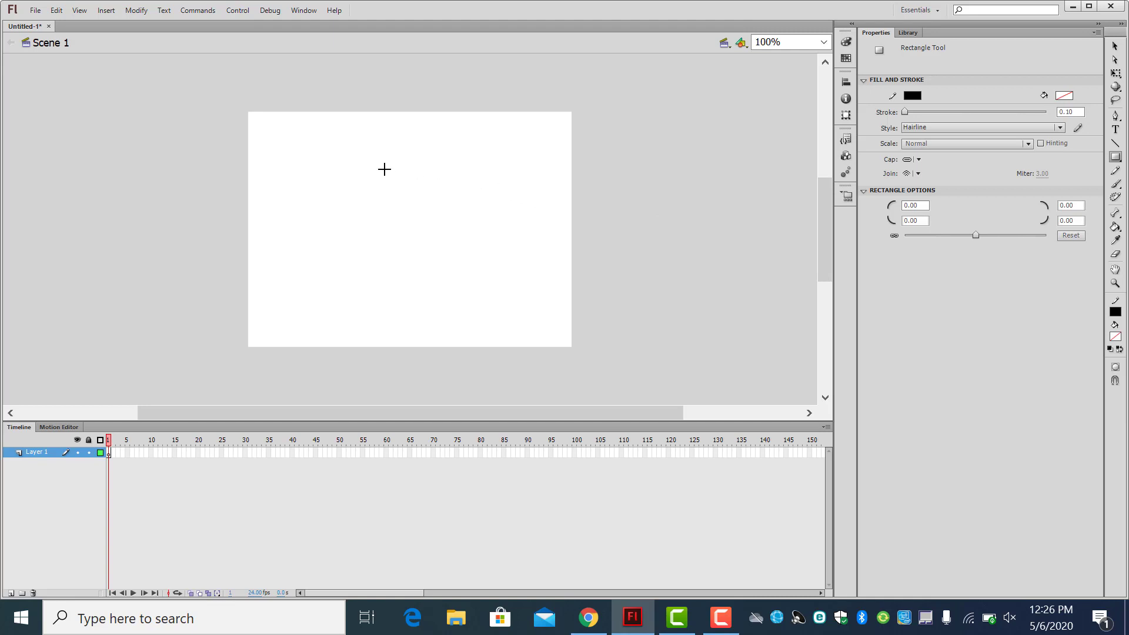
left_click_drag(345, 144, 436, 185)
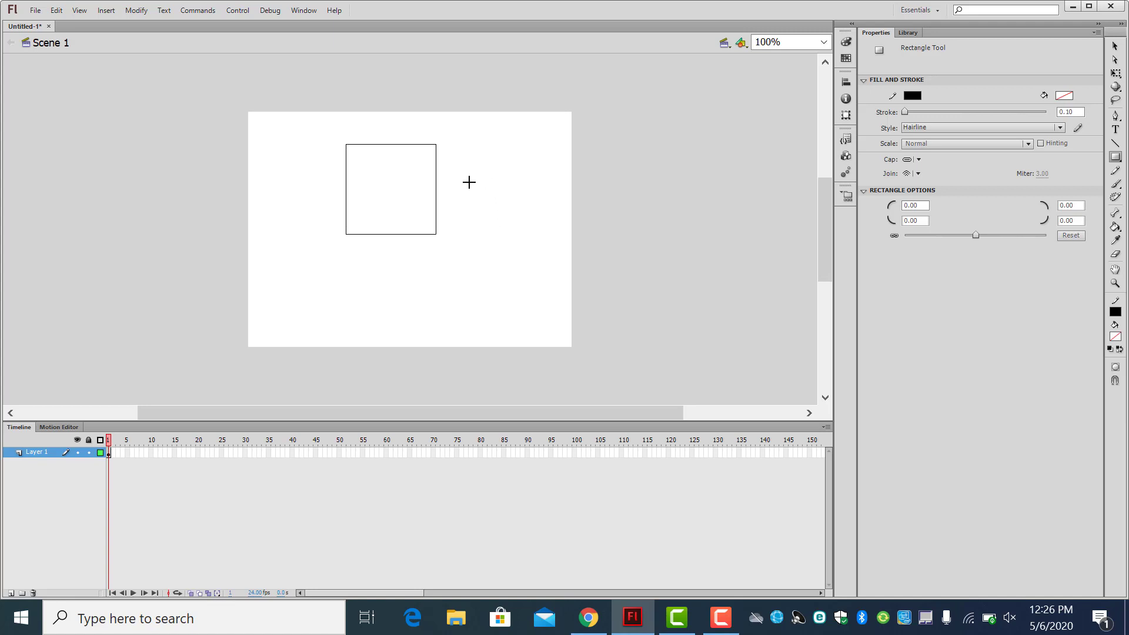
left_click_drag(443, 179, 523, 254)
left_click_drag(629, 284, 702, 302)
key("z")
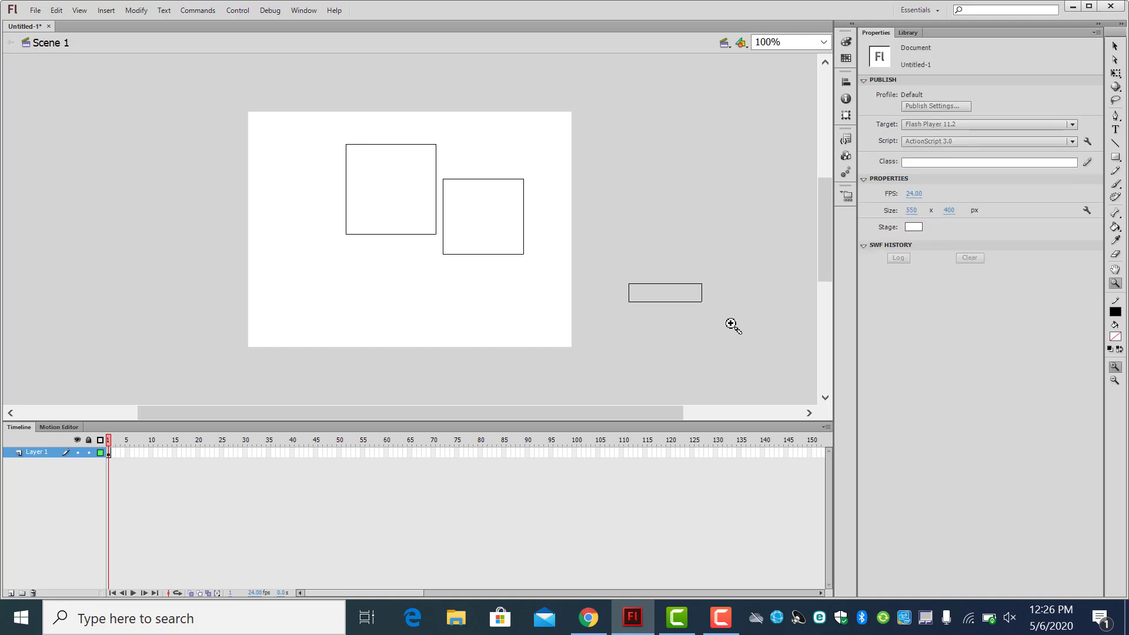
key("ctrl+z")
key("ctrl+z")
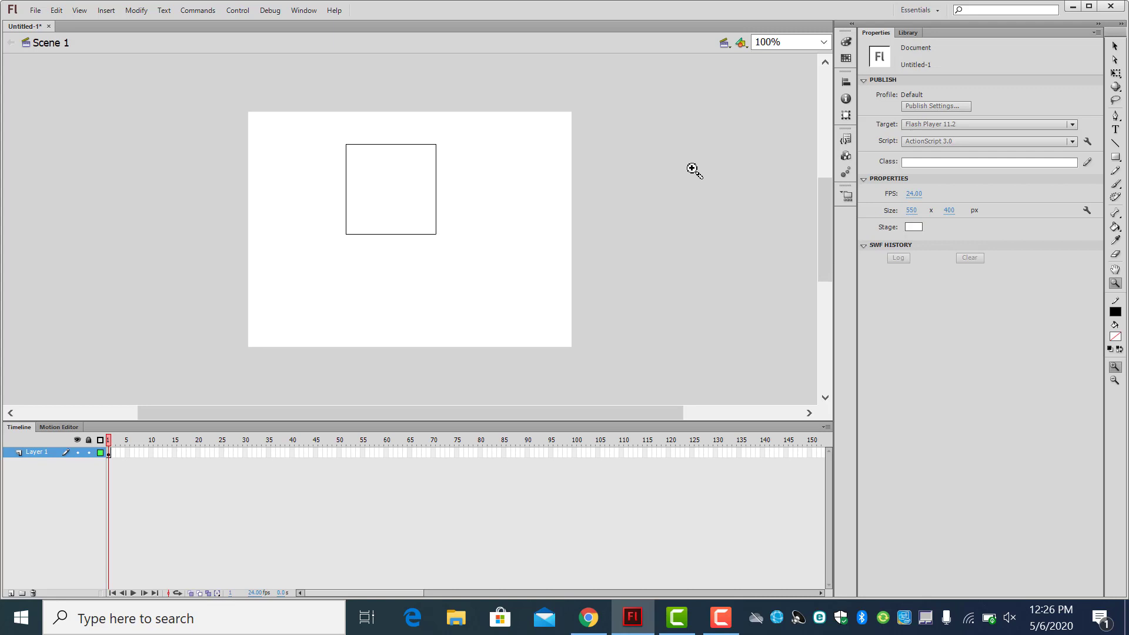
- Select the whole square, copy it and paste the copy in place
left_click(1116, 47)
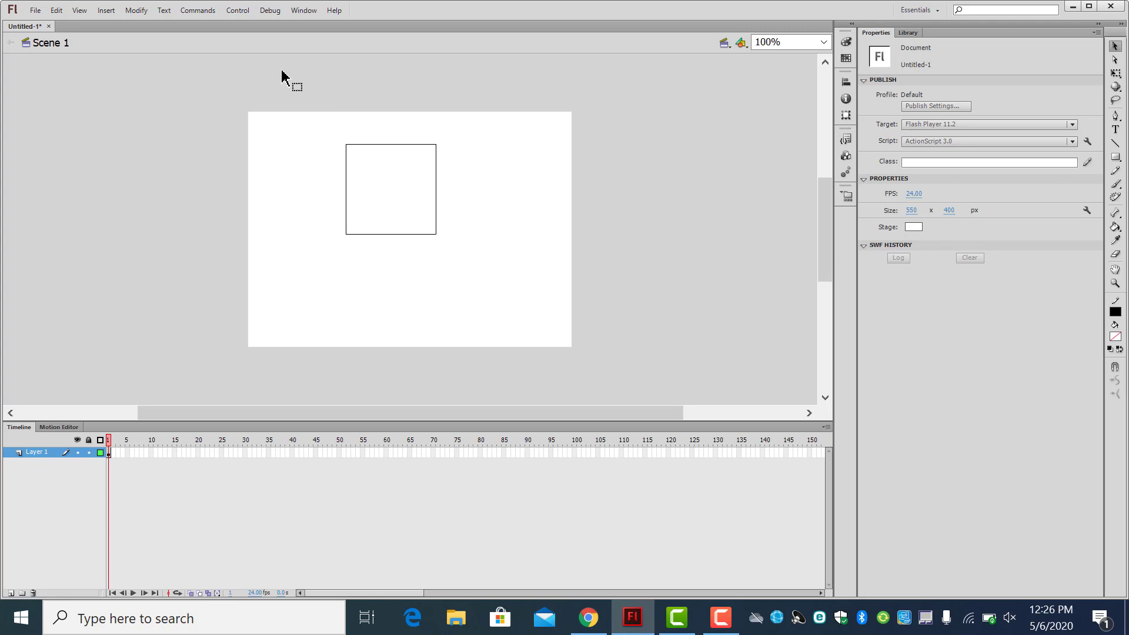
left_click_drag(273, 70, 625, 293)
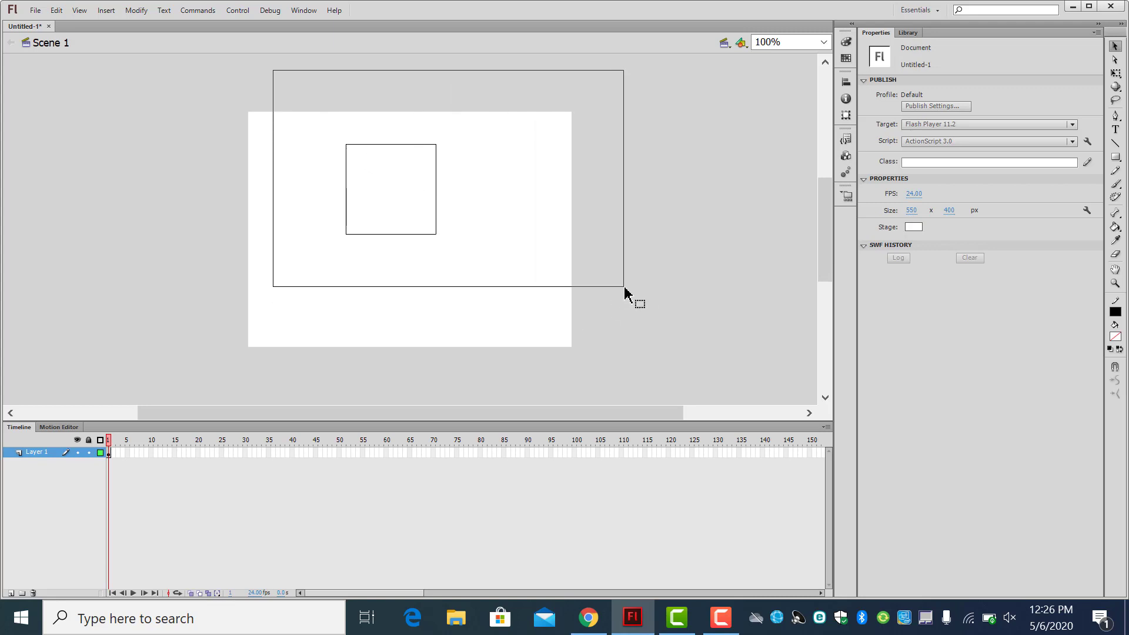
left_click_drag(625, 291, 625, 293)
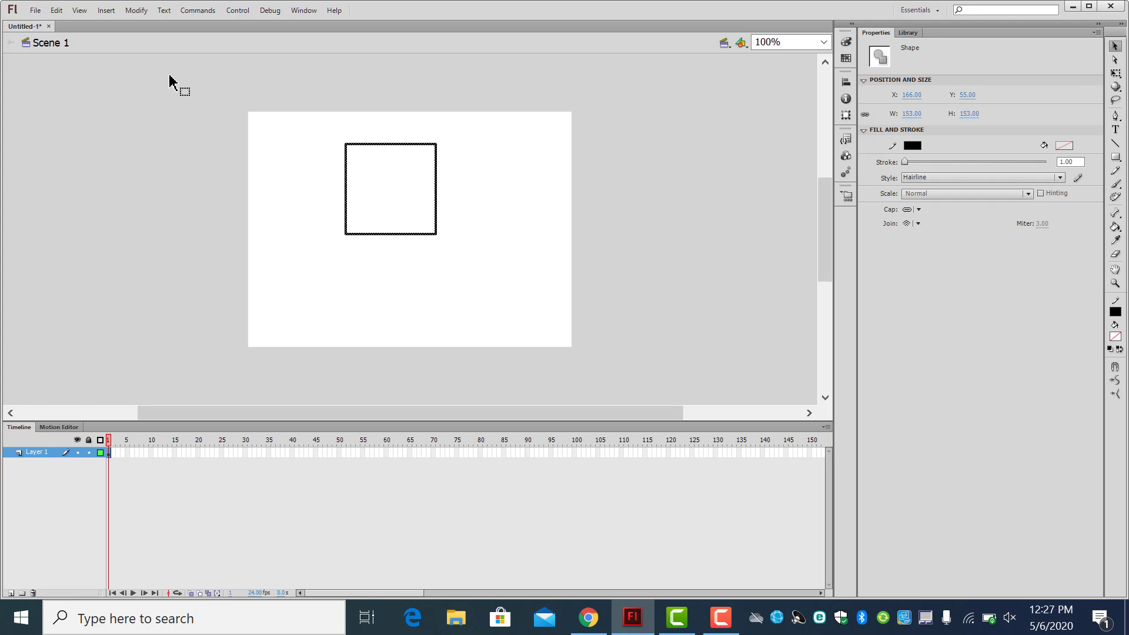
left_click(56, 10)
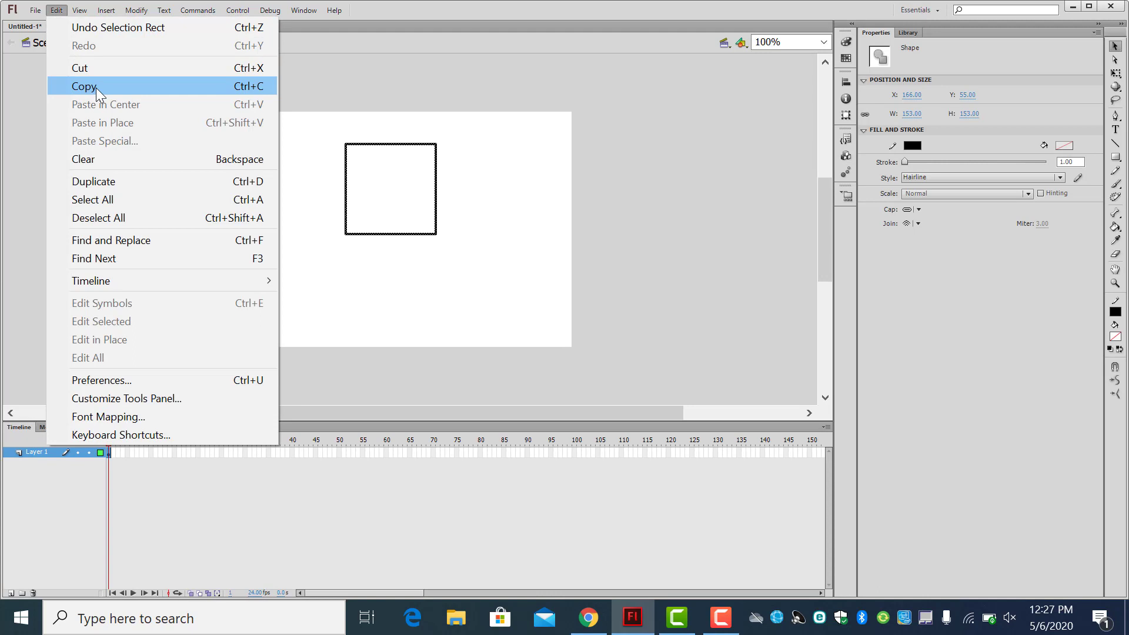
left_click(96, 87)
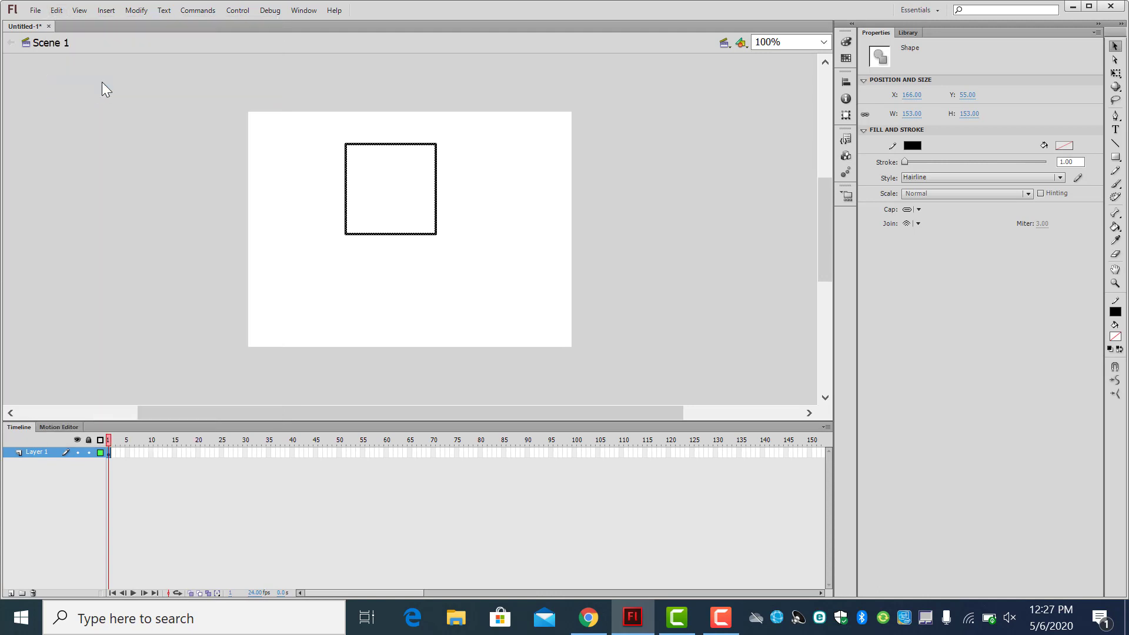
left_click(56, 11)
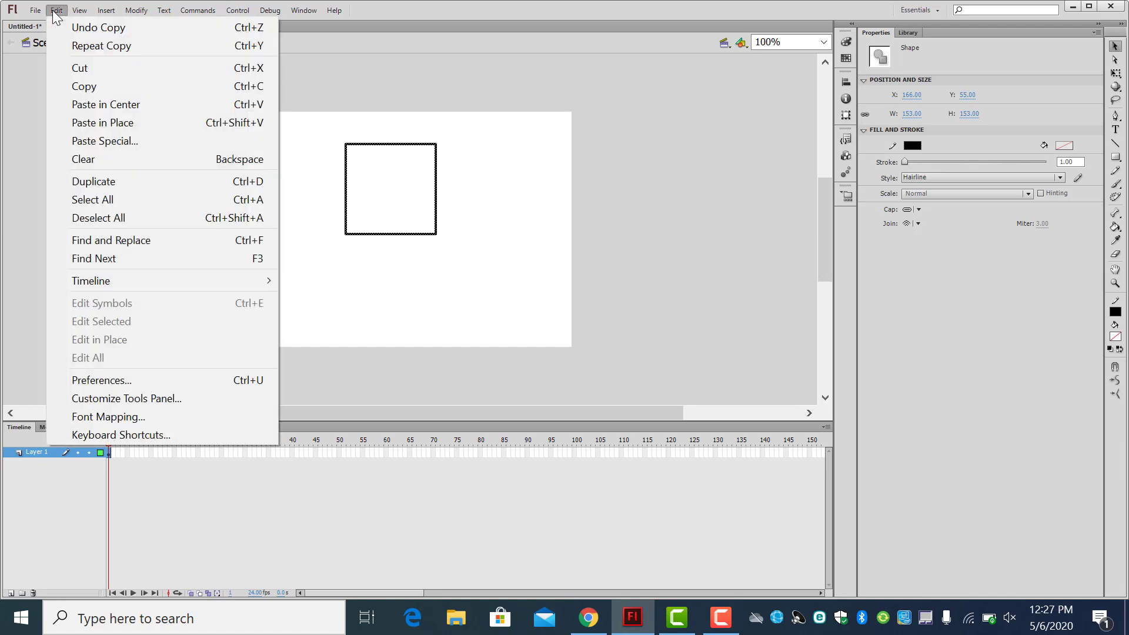
left_click(121, 130)
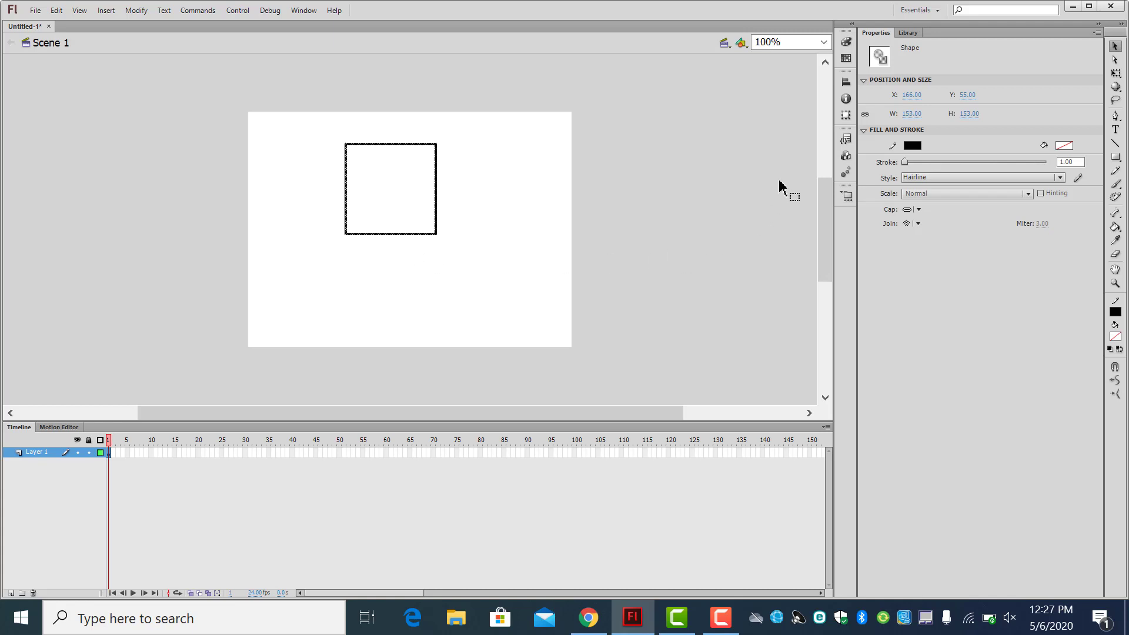
- Scale the pasted square to 85% in width and height with proportions constrained, keeping it selected
left_click(846, 116)
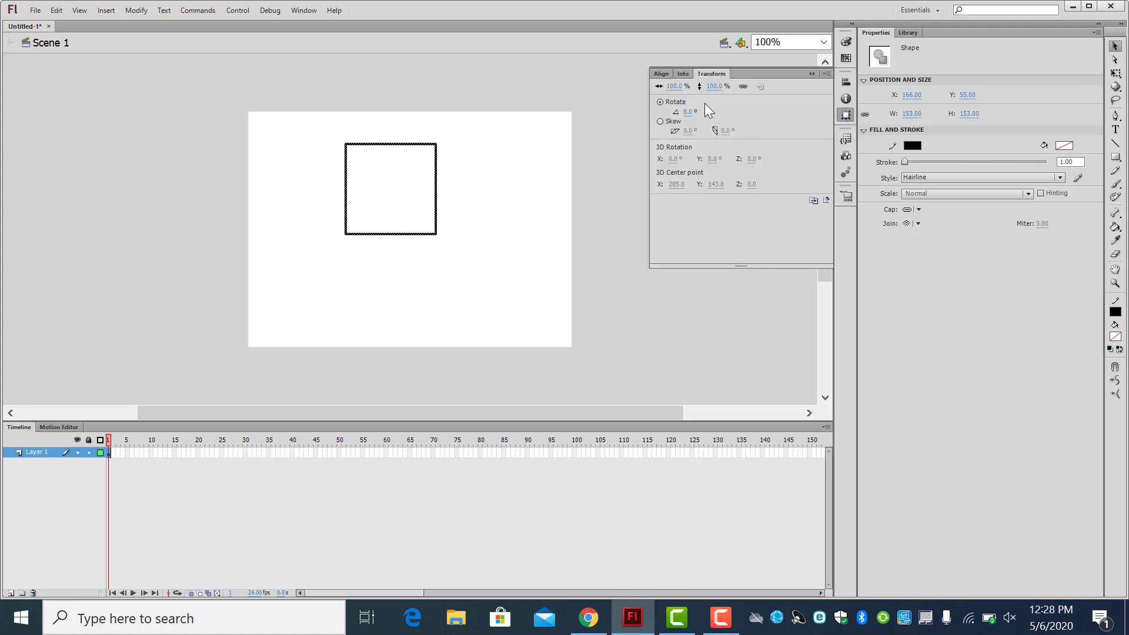
left_click(743, 87)
left_click(742, 89)
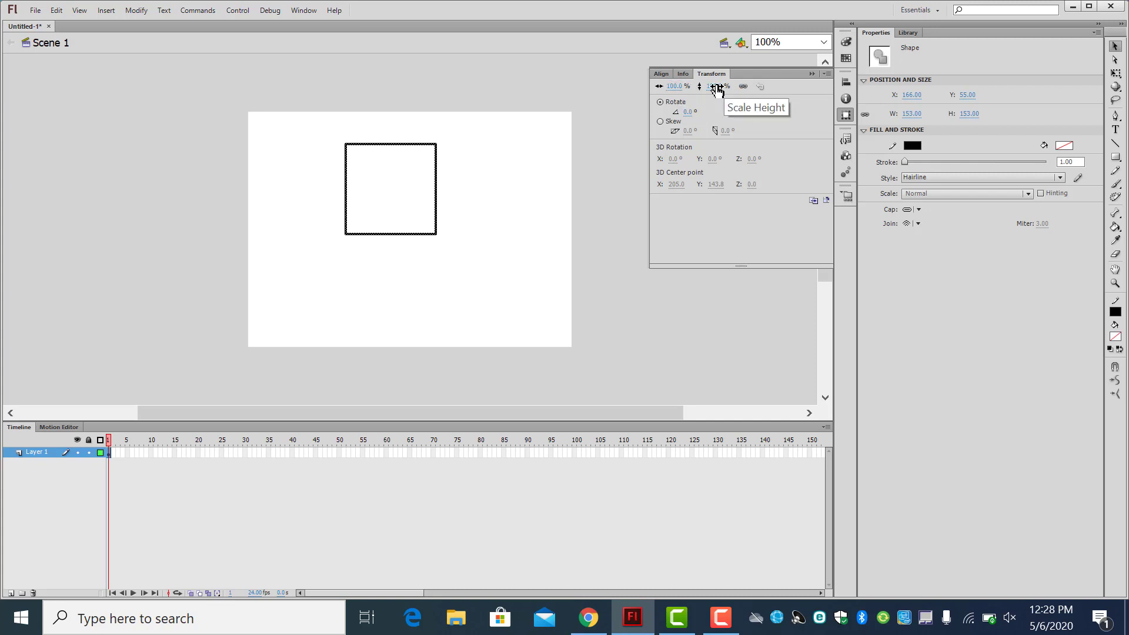
left_click(713, 87)
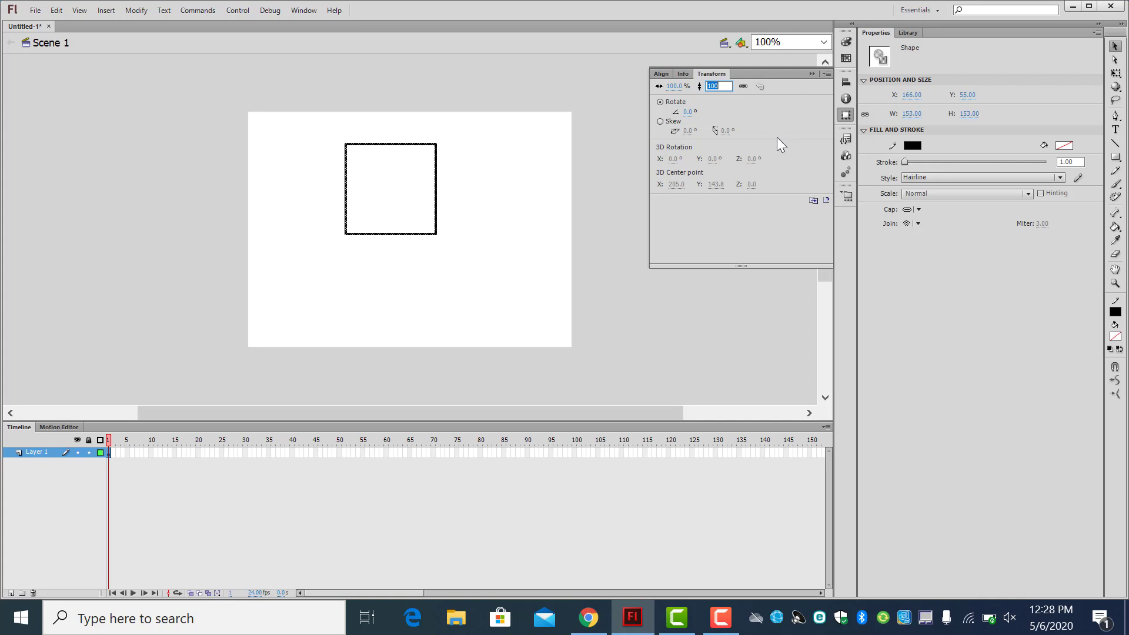
type("85")
left_click(676, 86)
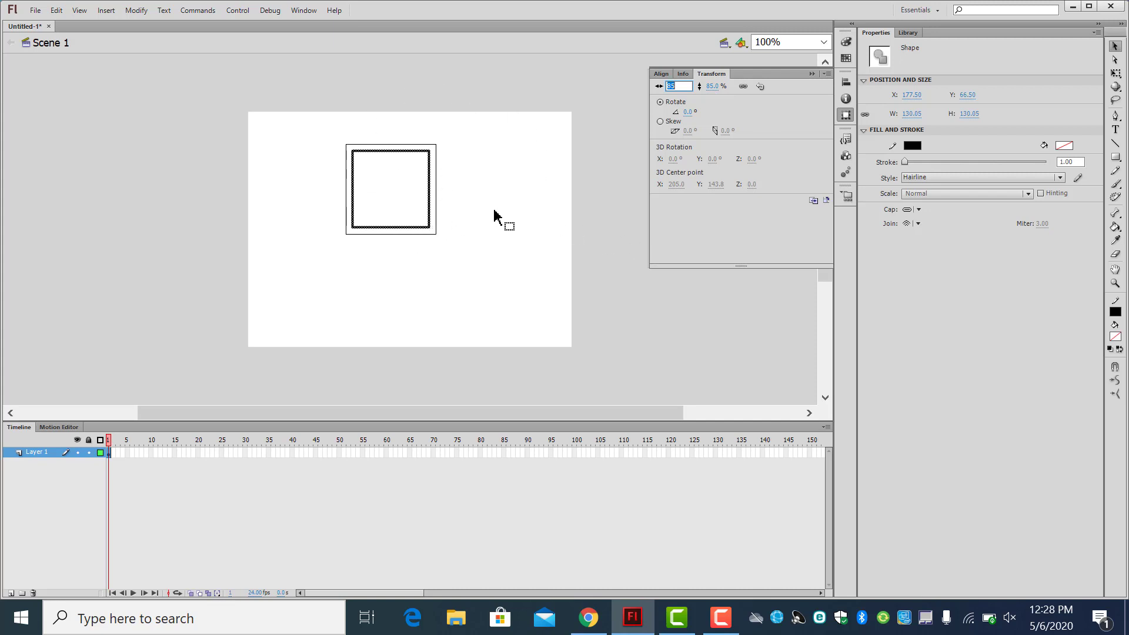
left_click(531, 213)
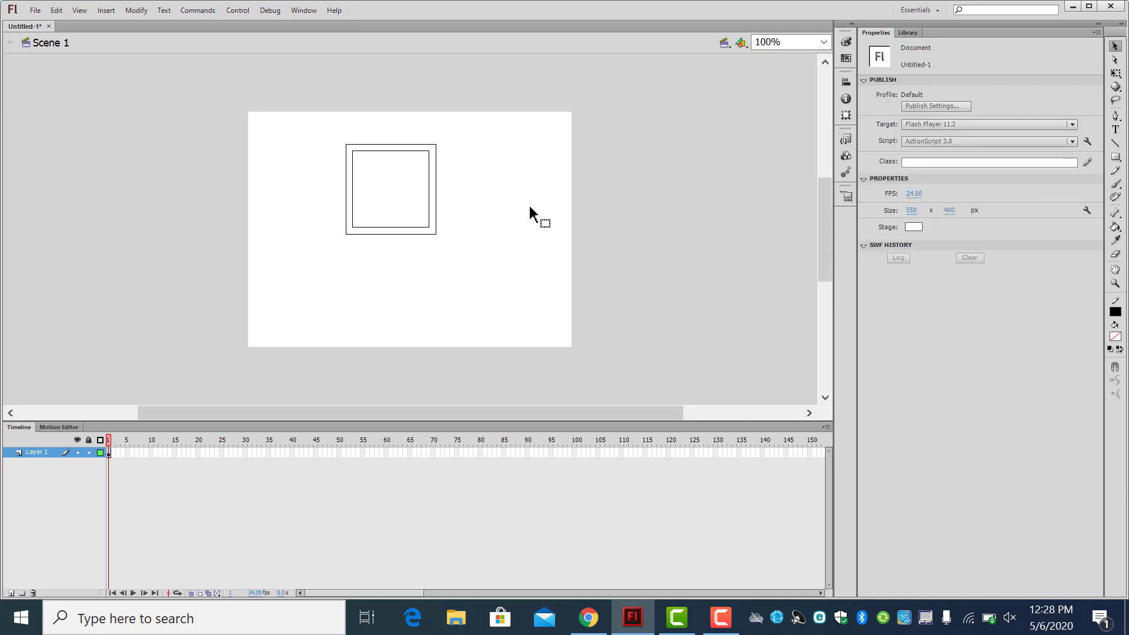
key("ctrl+z")
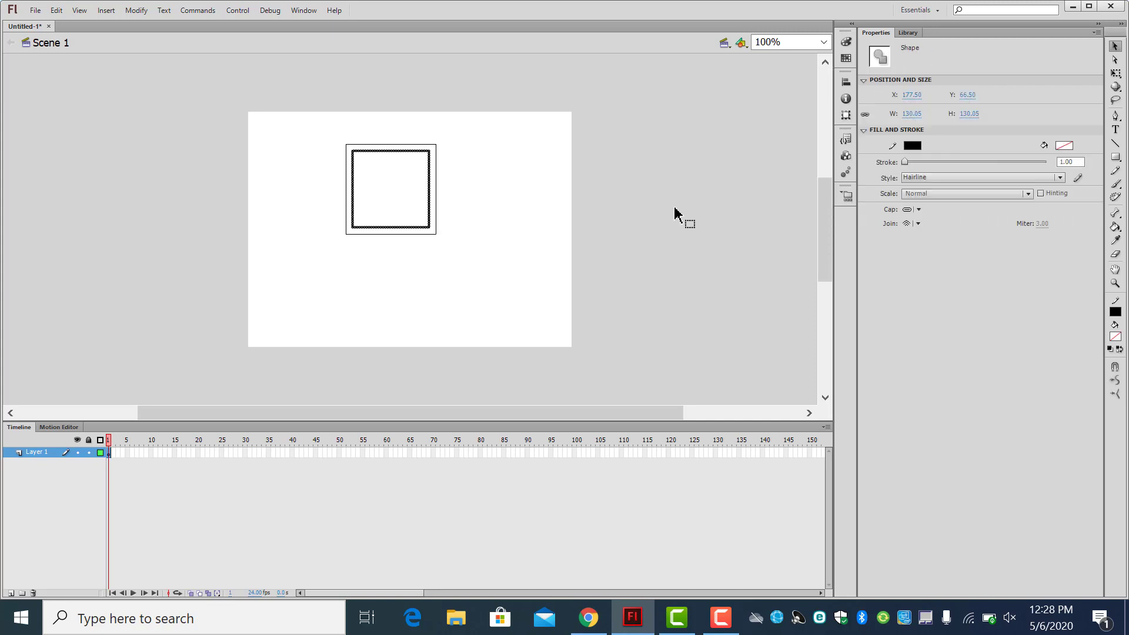
- Rotate the smaller inner square by 11 degrees
left_click(845, 116)
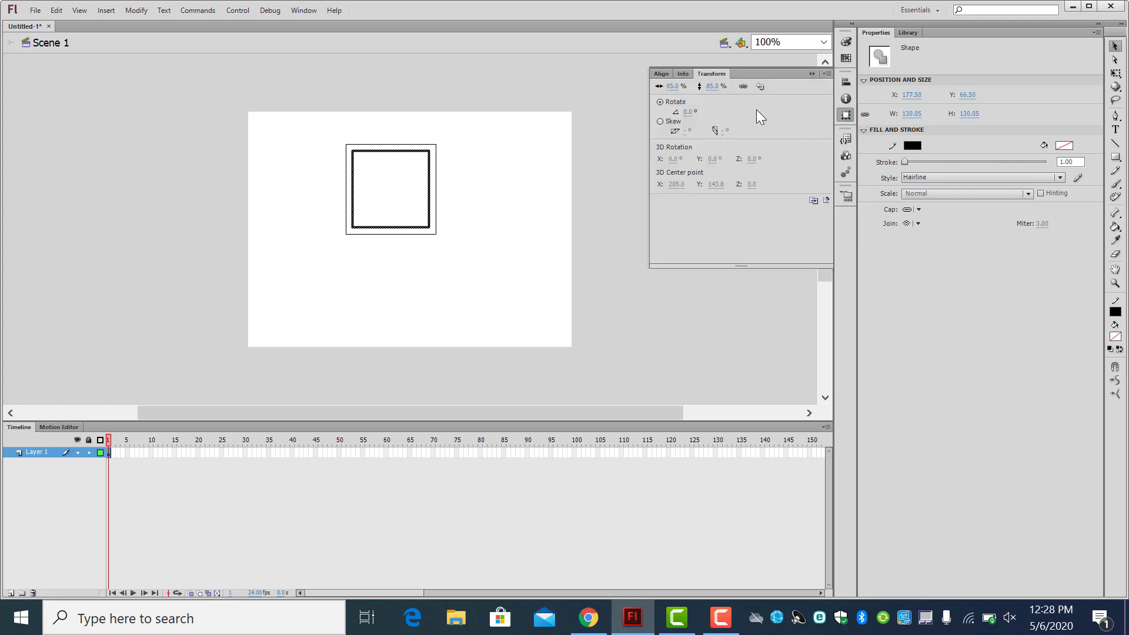
left_click(687, 113)
type("11")
key("Return")
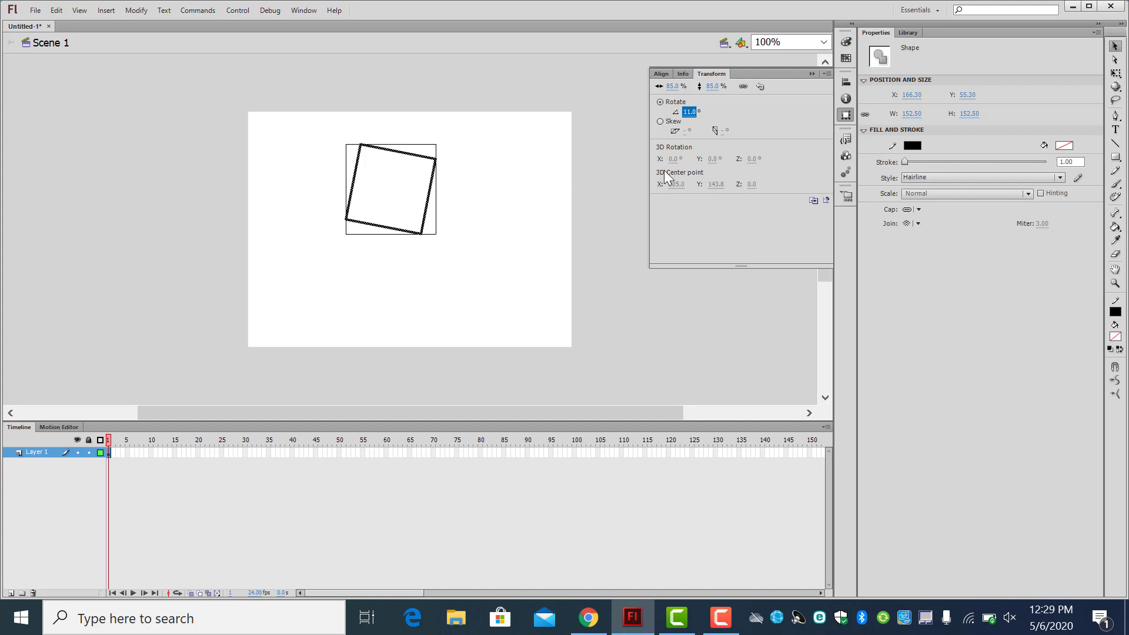
- Repeatedly duplicate the inner square with its transform until the copies spiral inward to about 10 px at the centre
left_click(813, 200)
left_click(813, 200)
left_click(813, 200)
left_click(813, 200)
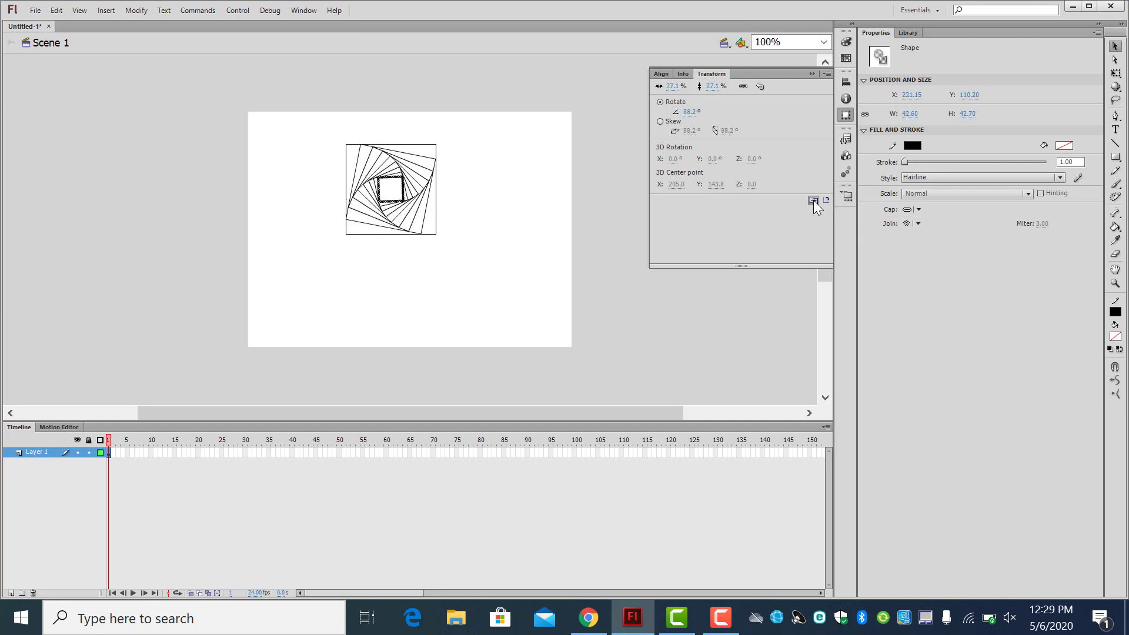
left_click(813, 200)
left_click(813, 200)
left_click(813, 200)
left_click(813, 200)
left_click(813, 200)
left_click(813, 200)
left_click(813, 200)
left_click(813, 200)
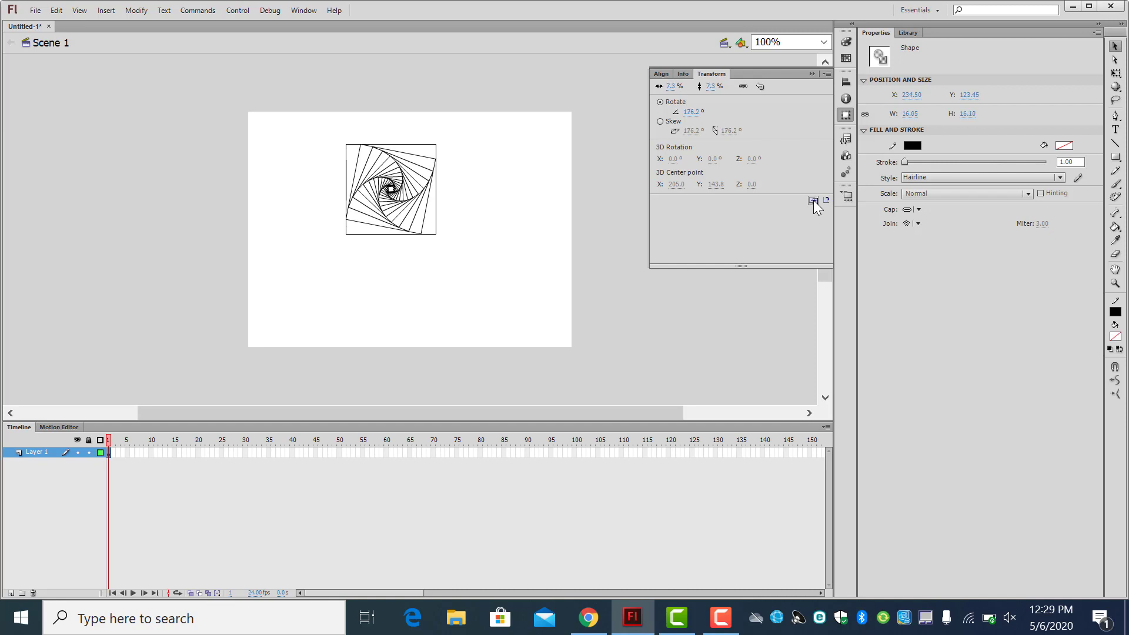
left_click(813, 200)
left_click(813, 200)
- Convert the entire spiral drawing to a Movie Clip symbol named "spiral" and open the symbol for editing
left_click(1115, 47)
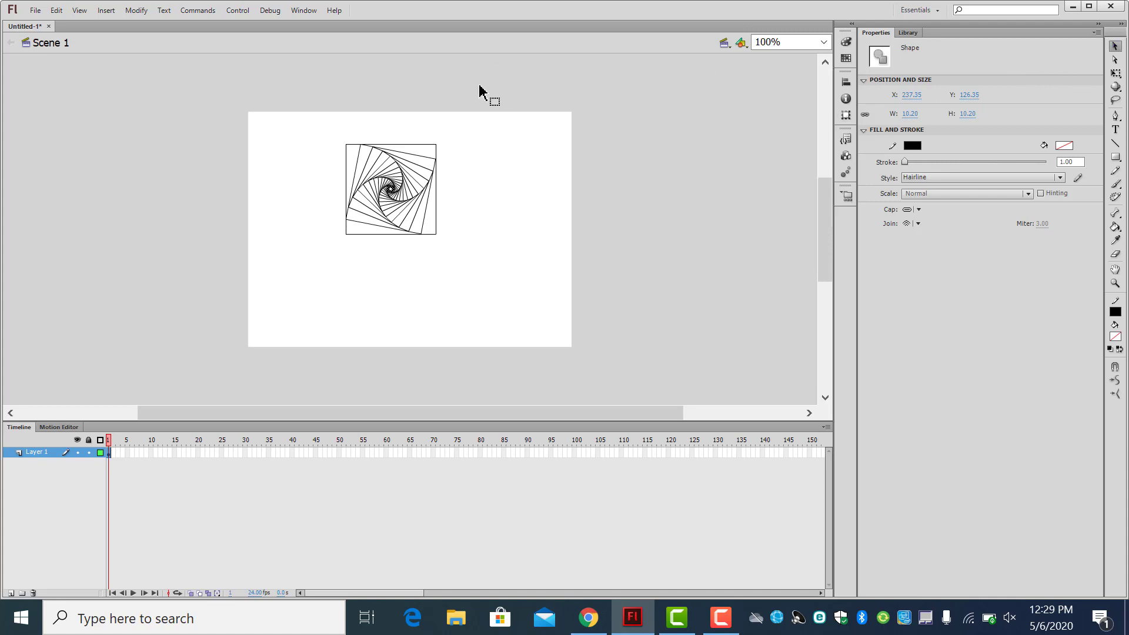
left_click_drag(300, 112, 488, 288)
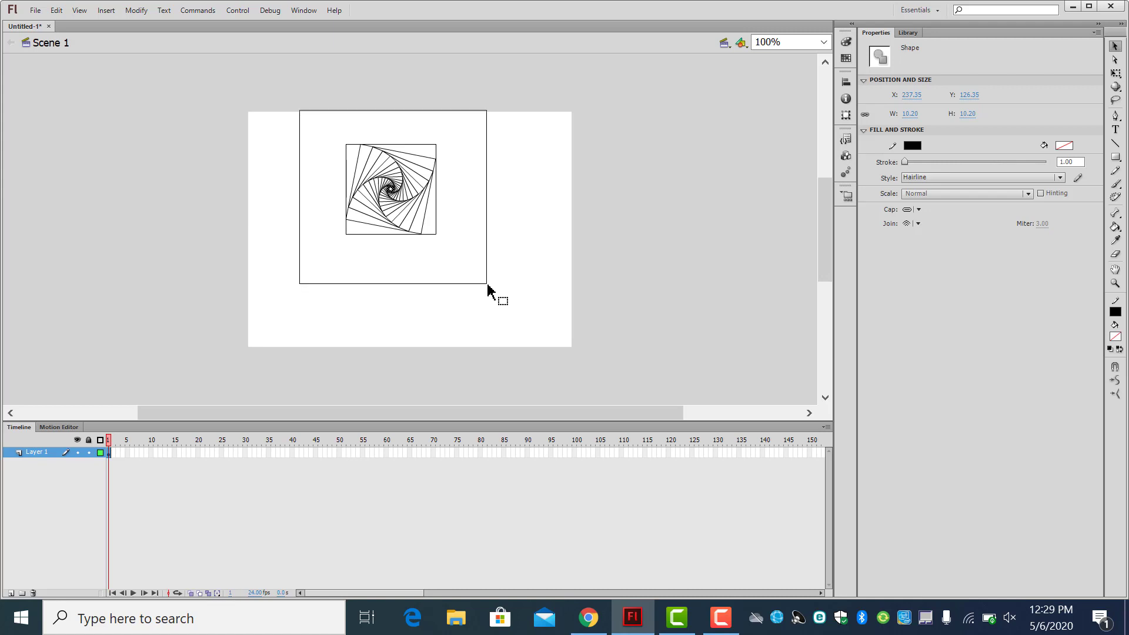
left_click_drag(488, 286, 489, 289)
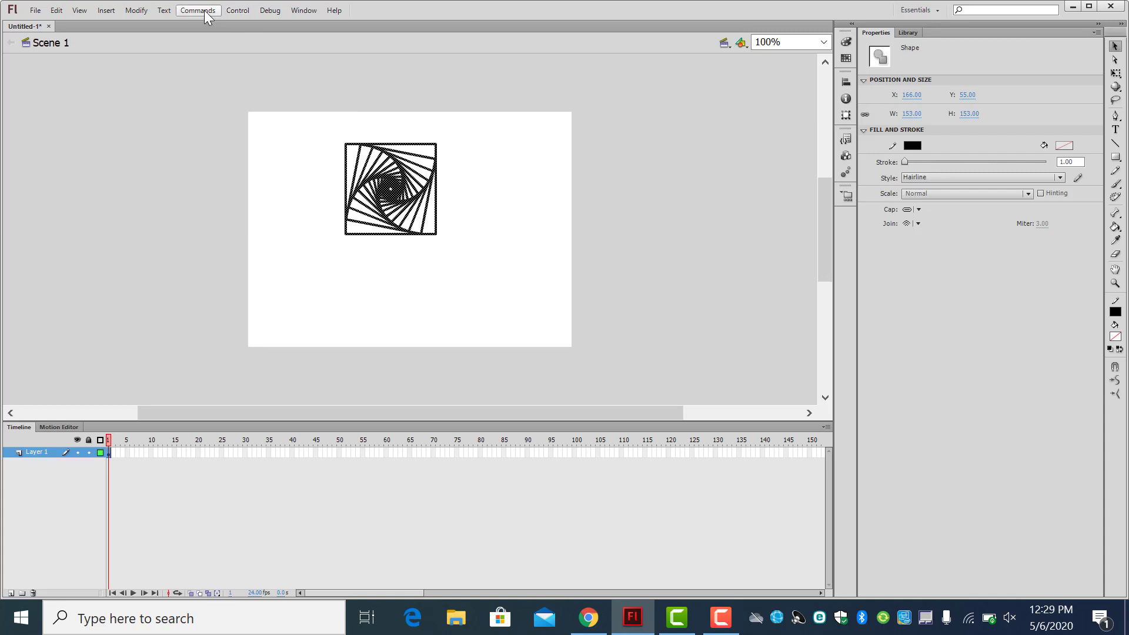
left_click(106, 12)
left_click(147, 10)
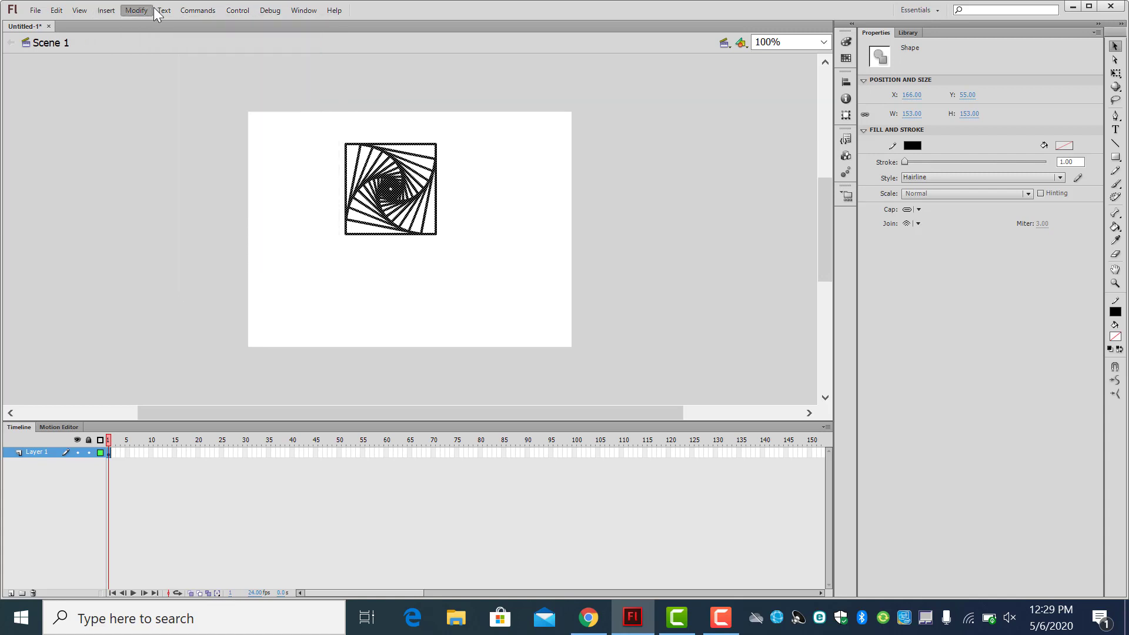
left_click(136, 12)
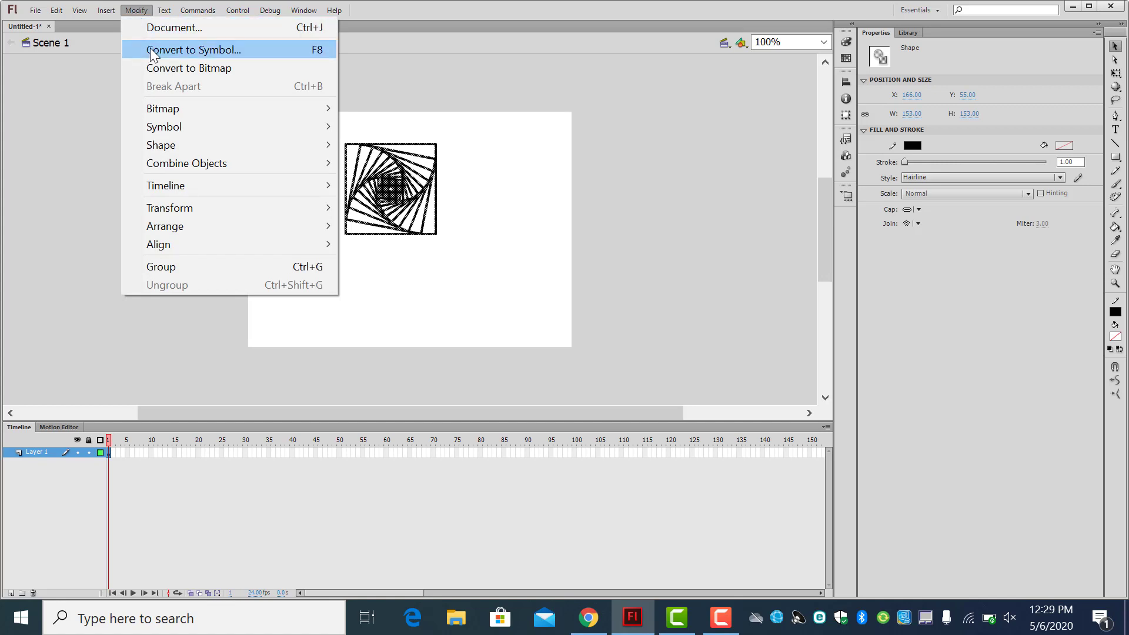
left_click(151, 50)
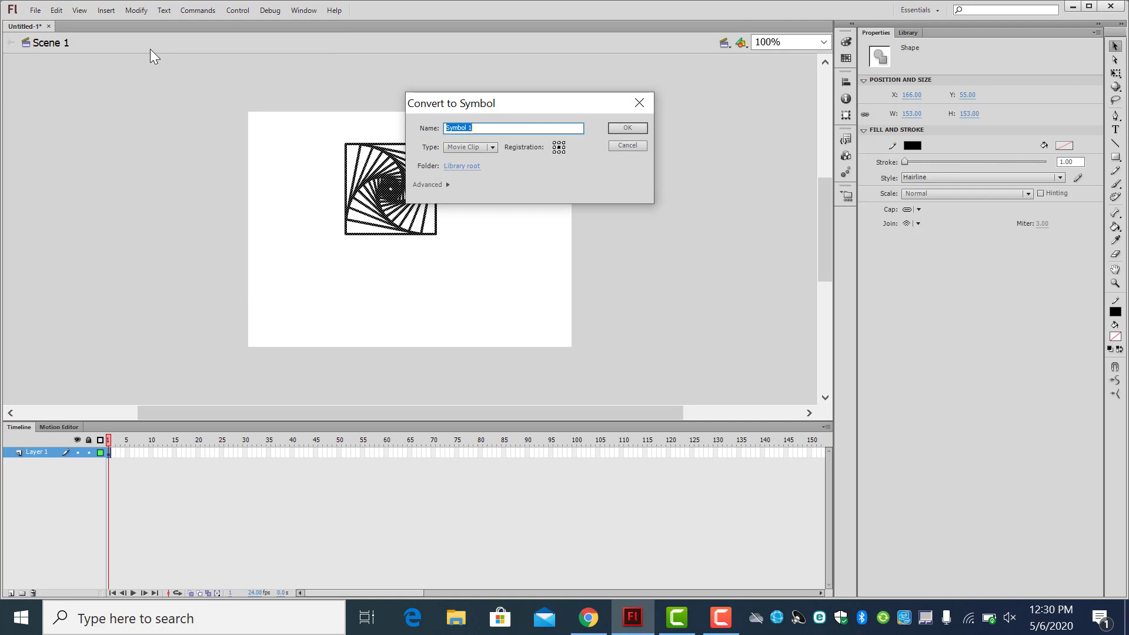
type("spiral")
left_click(456, 147)
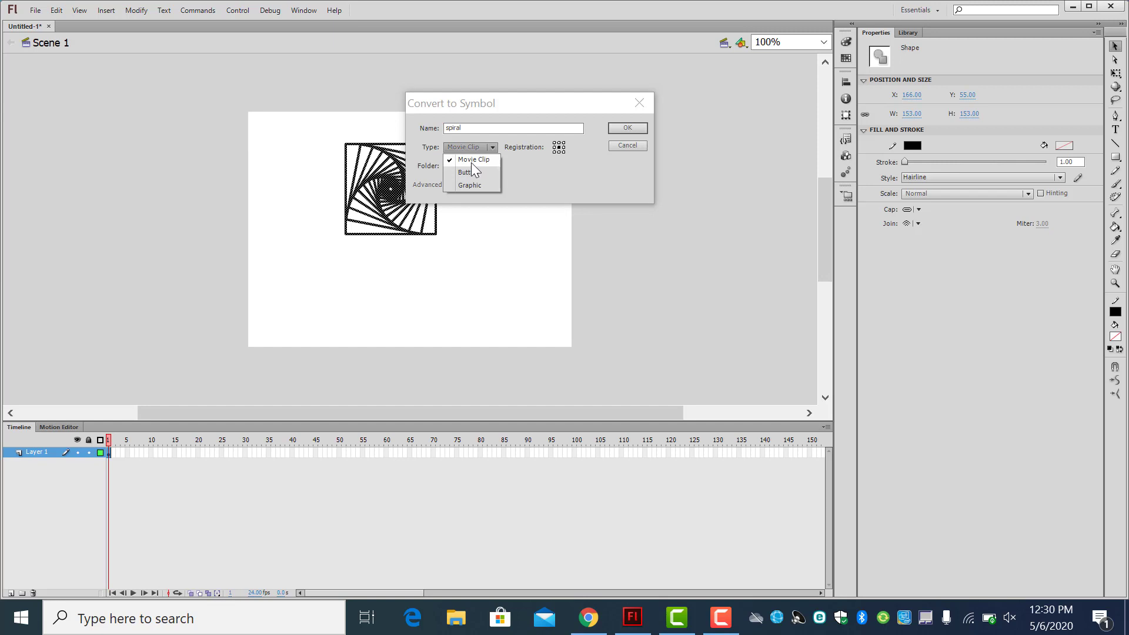
left_click(471, 161)
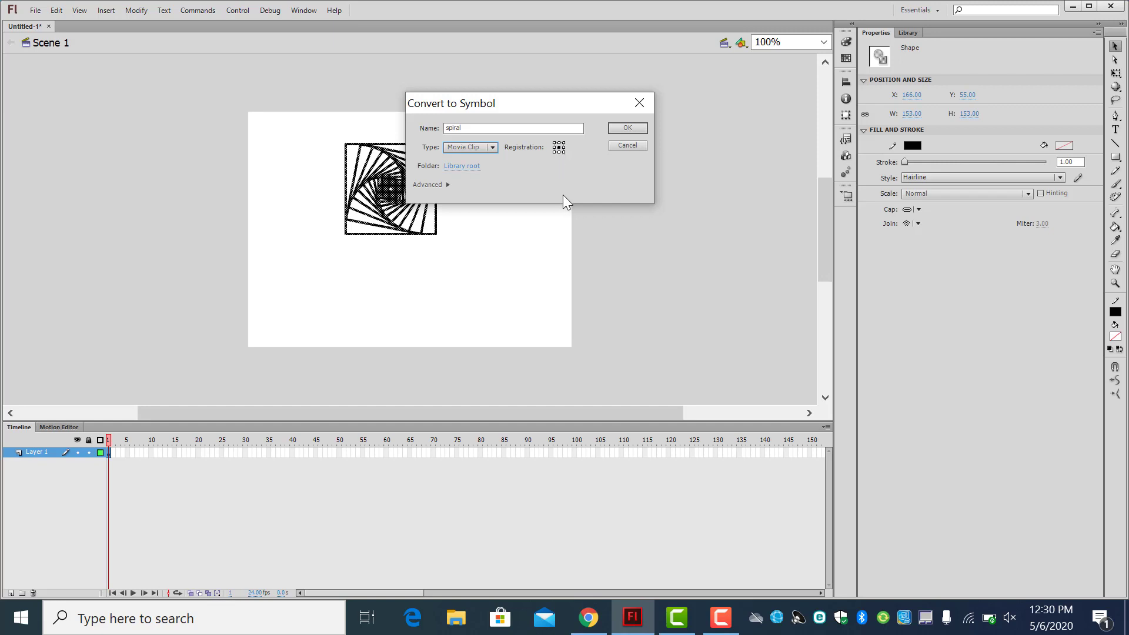
left_click(627, 130)
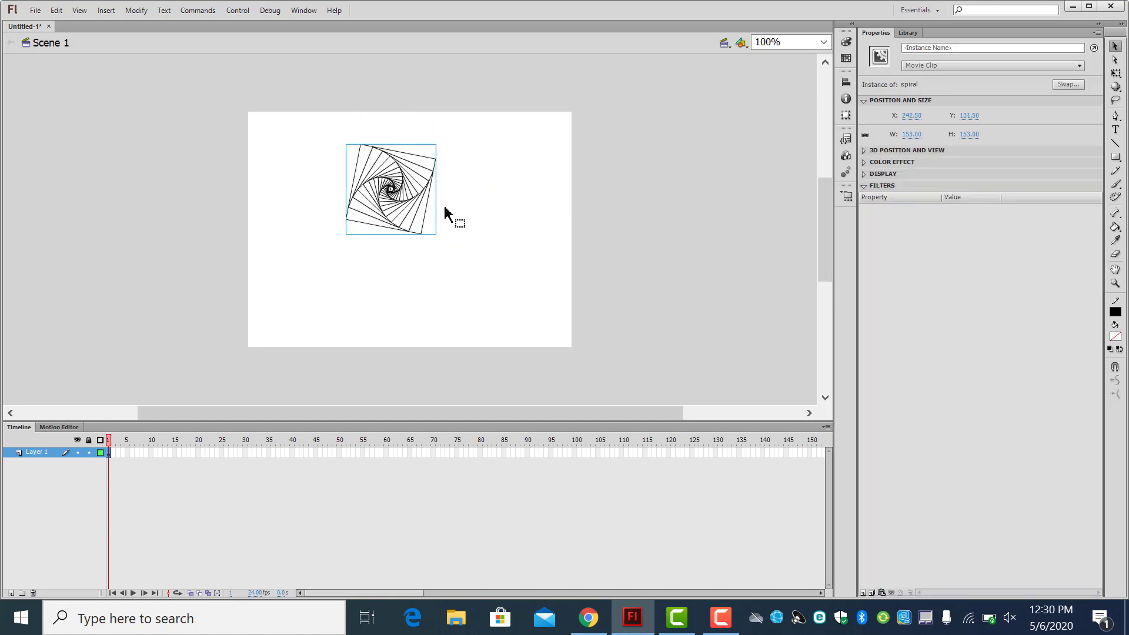
double_click(400, 191)
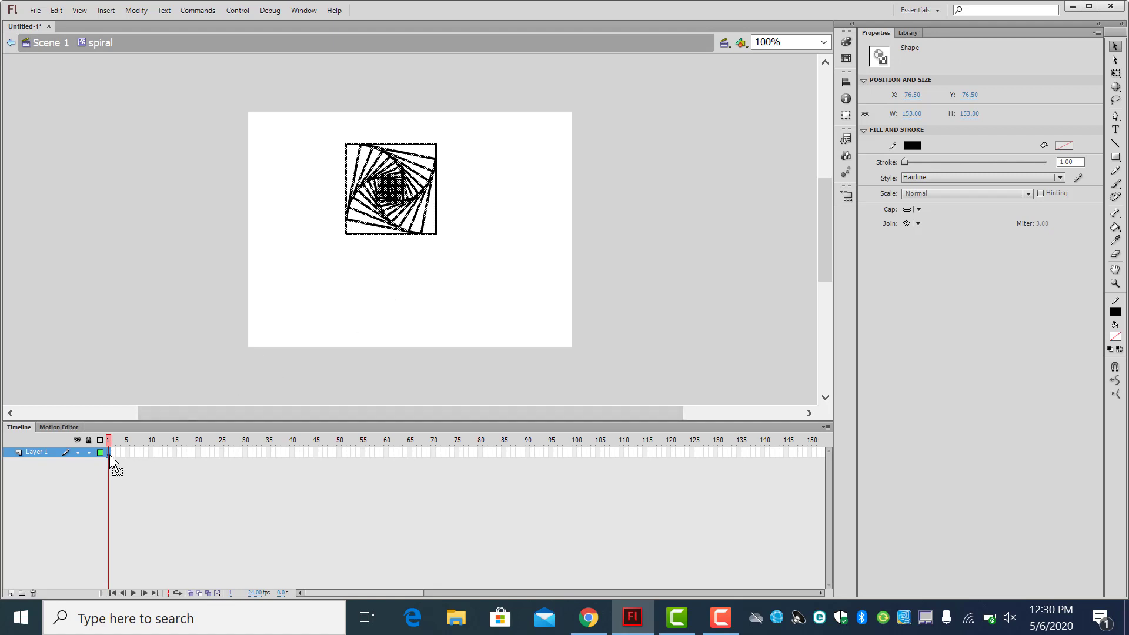
- Create a motion tween on frame 1 of the spiral symbol's Layer 1, accepting the conversion of the drawing to a symbol
left_click_drag(110, 455, 110, 456)
right_click(110, 455)
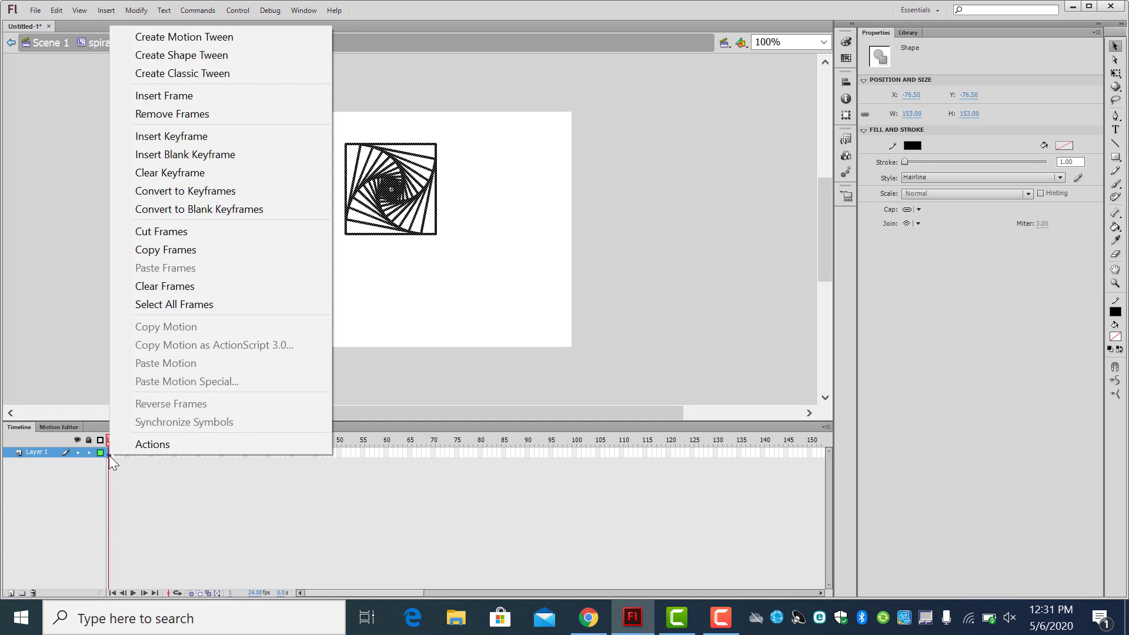
left_click(196, 36)
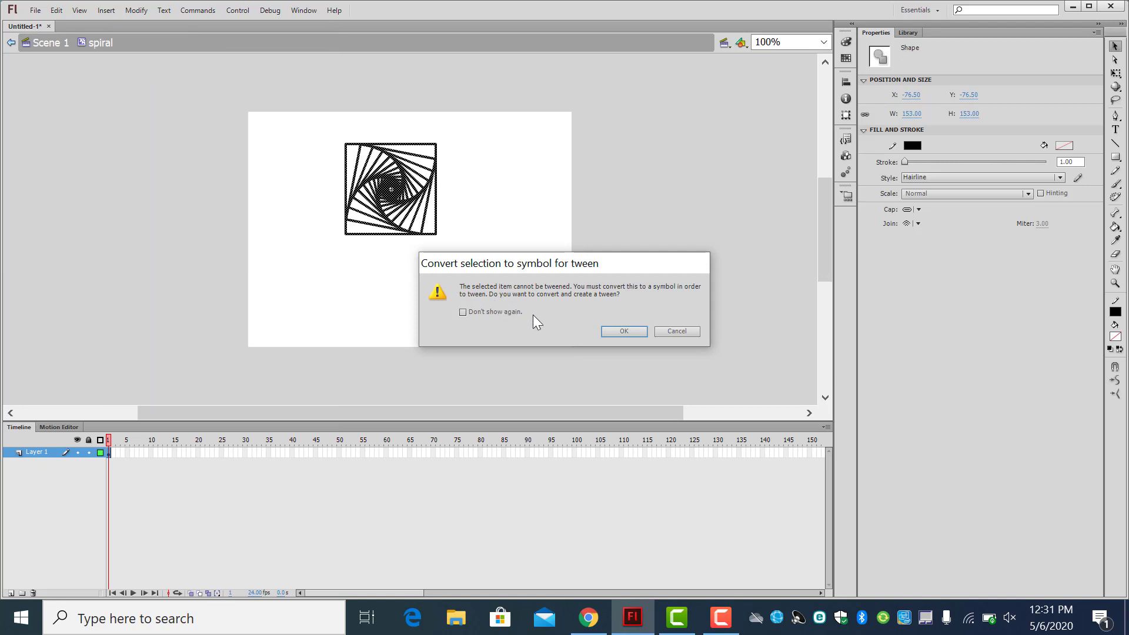
left_click(625, 331)
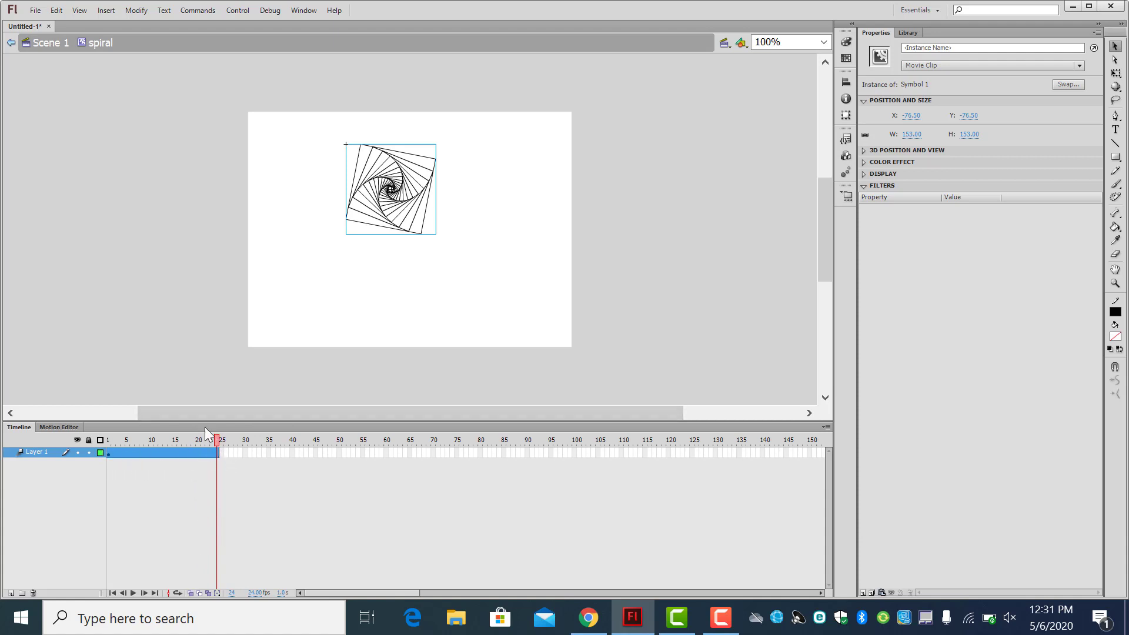
- Rotate the spiral 360 degrees at frame 24 of the motion tween and scrub the timeline to check the turn
left_click_drag(221, 457, 214, 454)
left_click(848, 112)
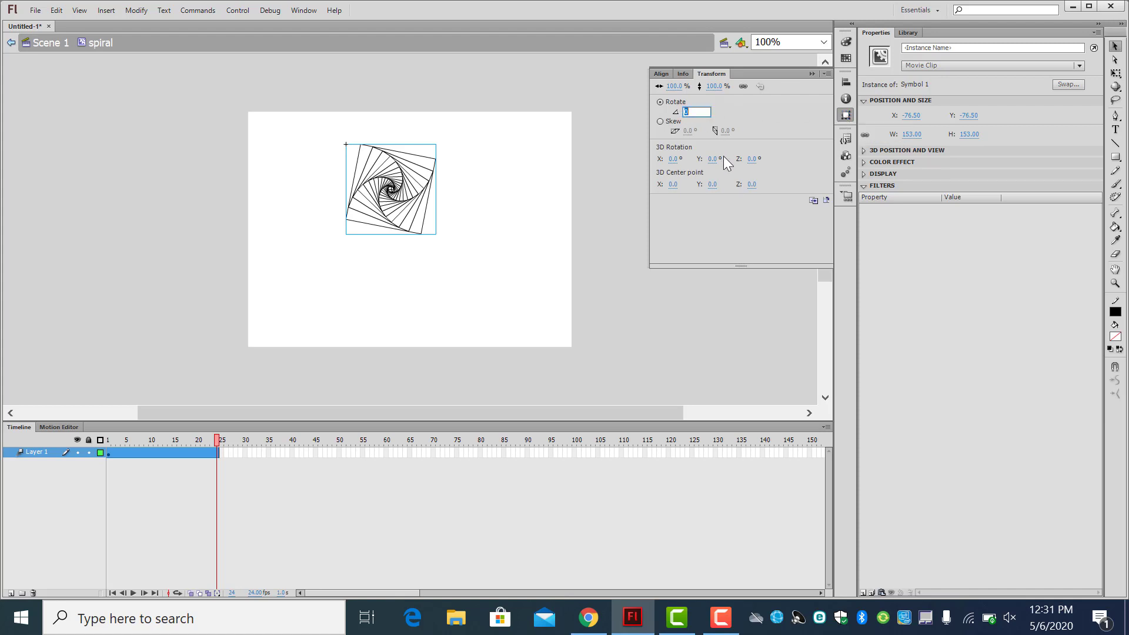
type("360")
key("Return")
key("ctrl+t")
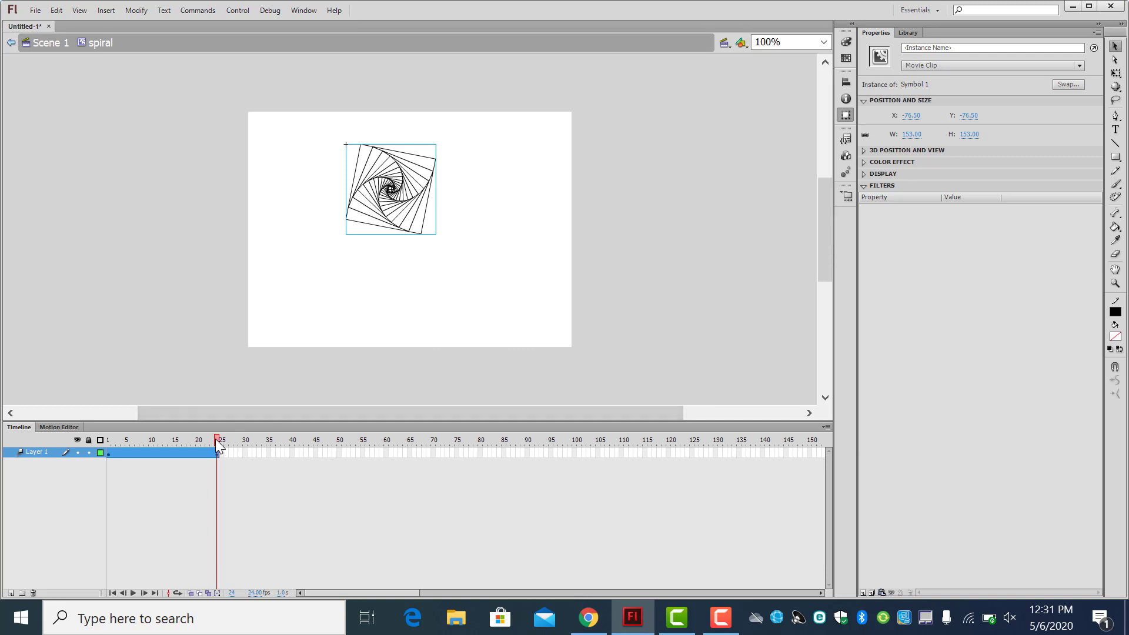
mouse_move(215, 439)
left_mouse_down()
mouse_move(98, 438)
mouse_move(234, 448)
mouse_move(117, 418)
mouse_move(235, 435)
left_mouse_up()
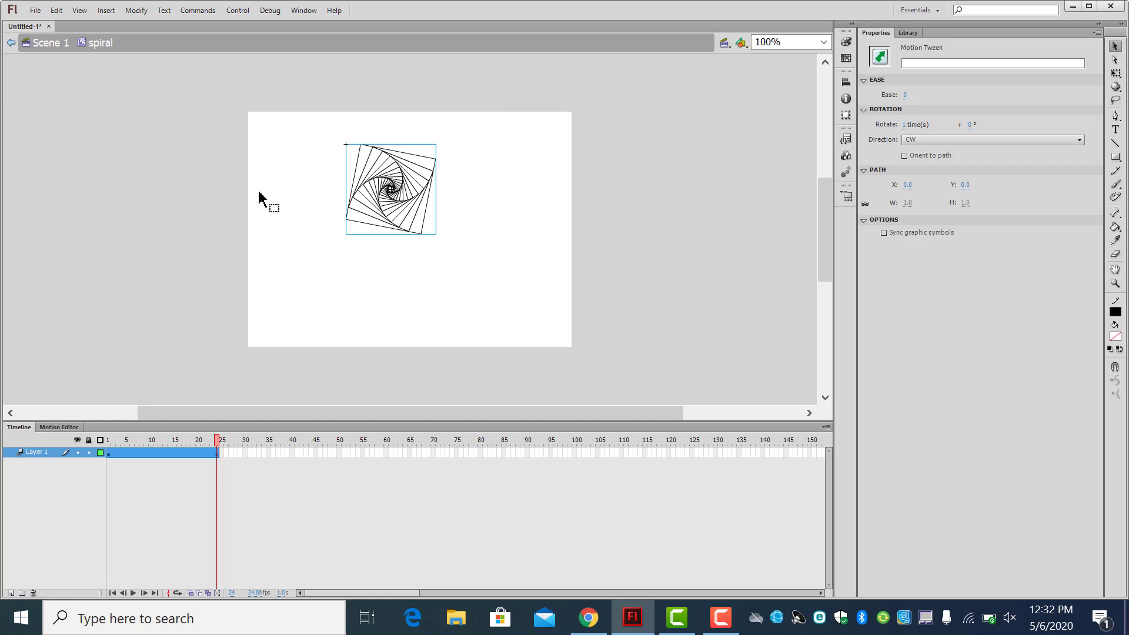
- Return to Scene 1 and move the spiral instance flush into the upper-left corner of the stage
left_click(31, 48)
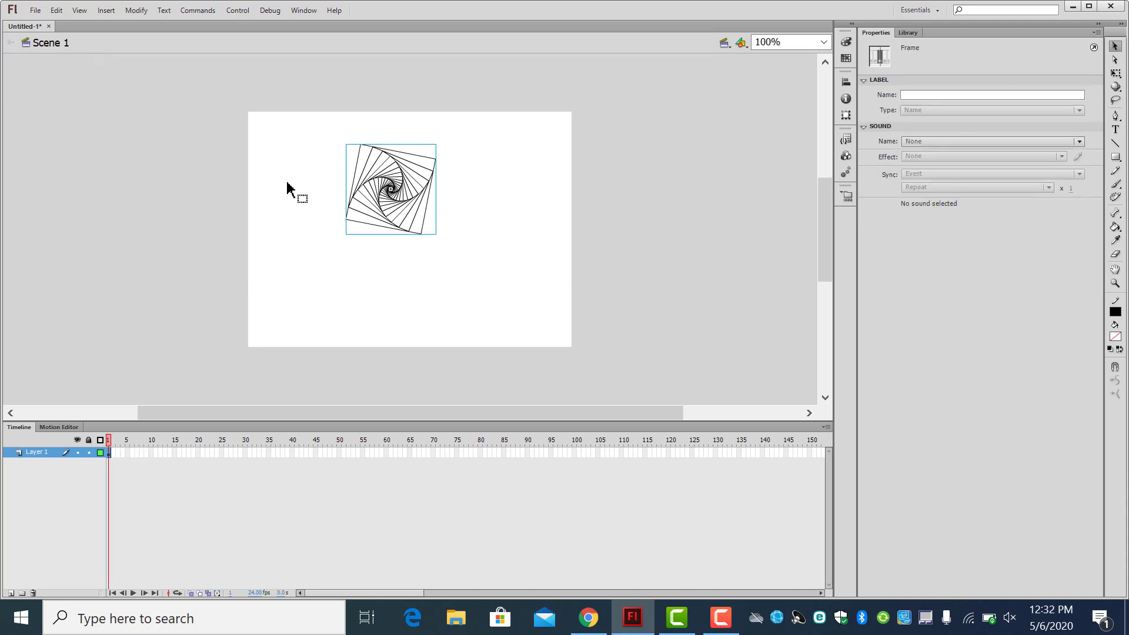
left_click_drag(405, 184, 306, 153)
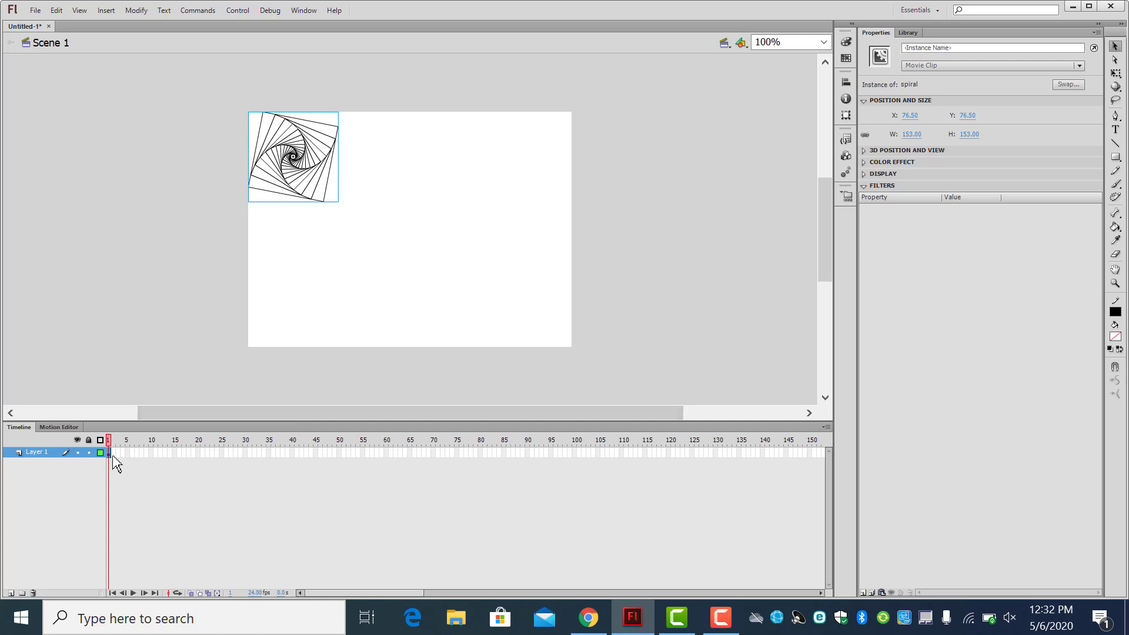
left_click_drag(336, 175, 321, 154)
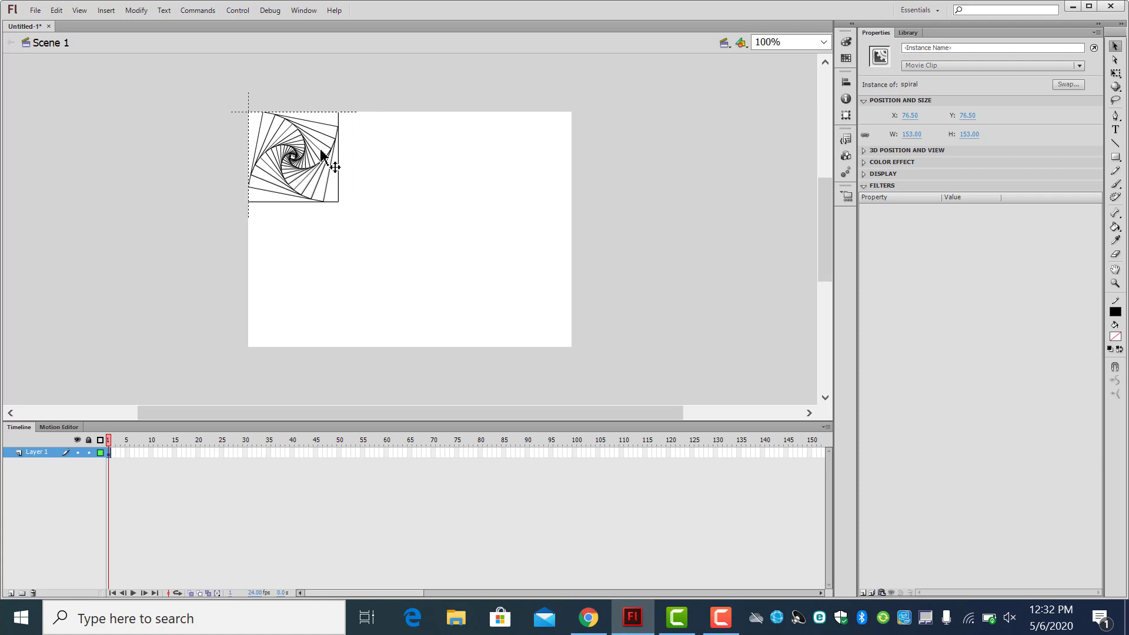
left_click_drag(321, 154, 322, 155)
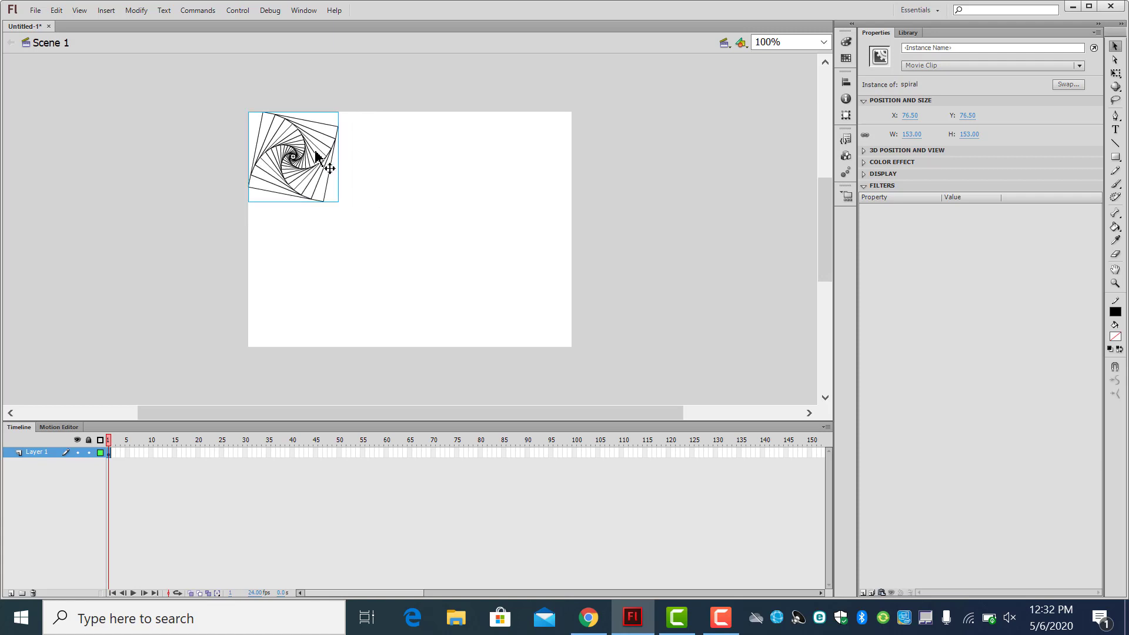
- Copy the spiral instance, paste it, and snap the copy against the right side of the first one
left_click(59, 11)
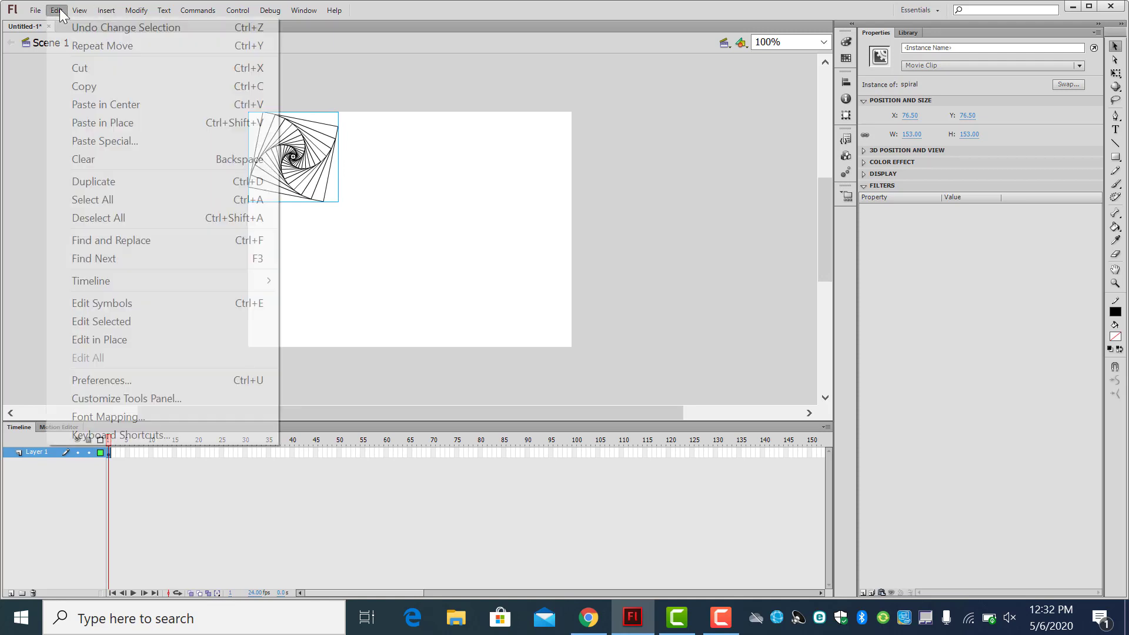
left_click(80, 87)
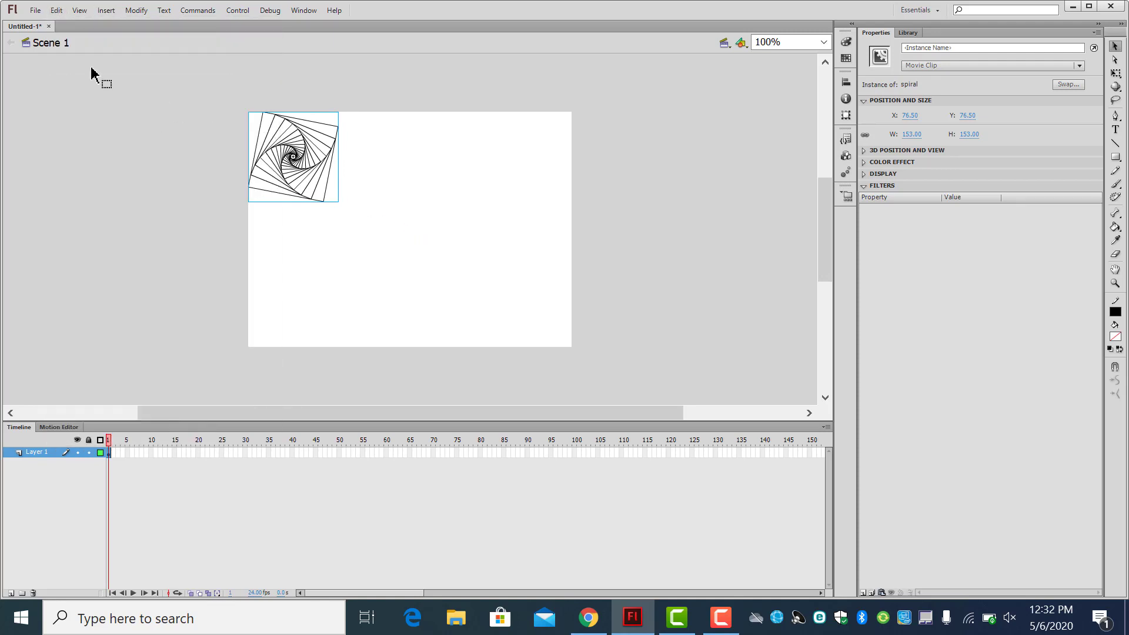
left_click(55, 12)
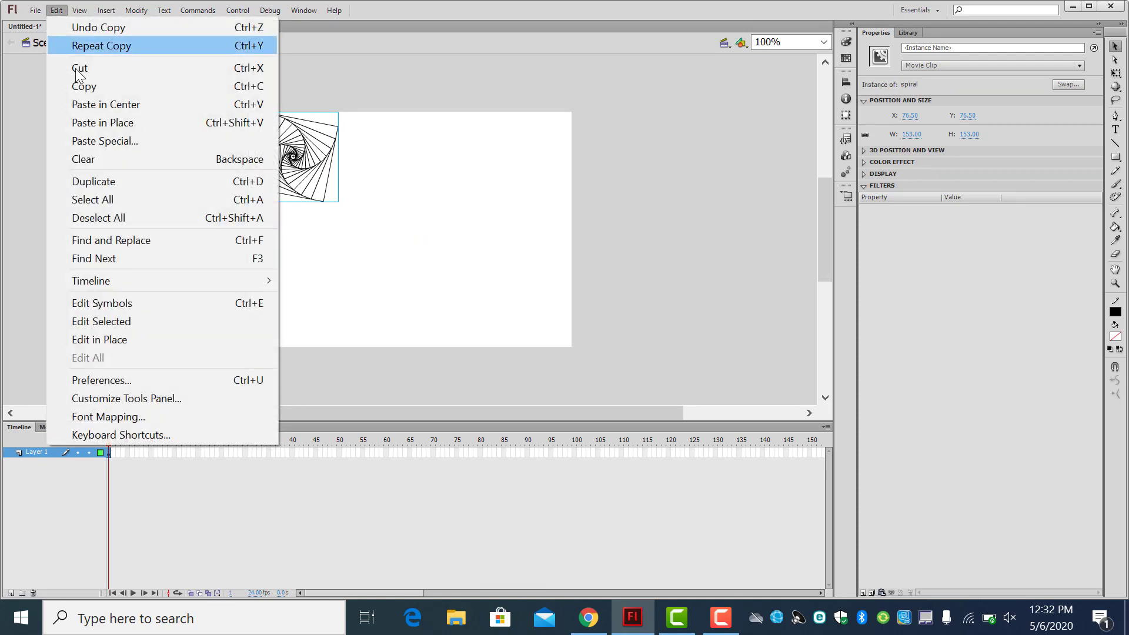
left_click(110, 108)
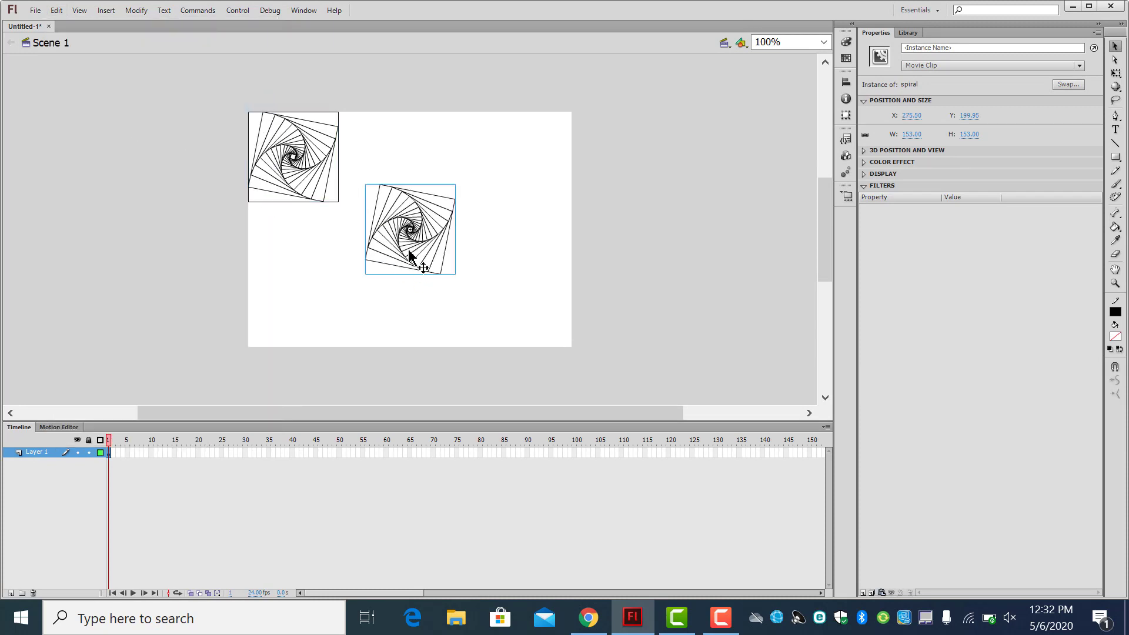
left_click_drag(409, 252, 388, 168)
left_click(498, 254)
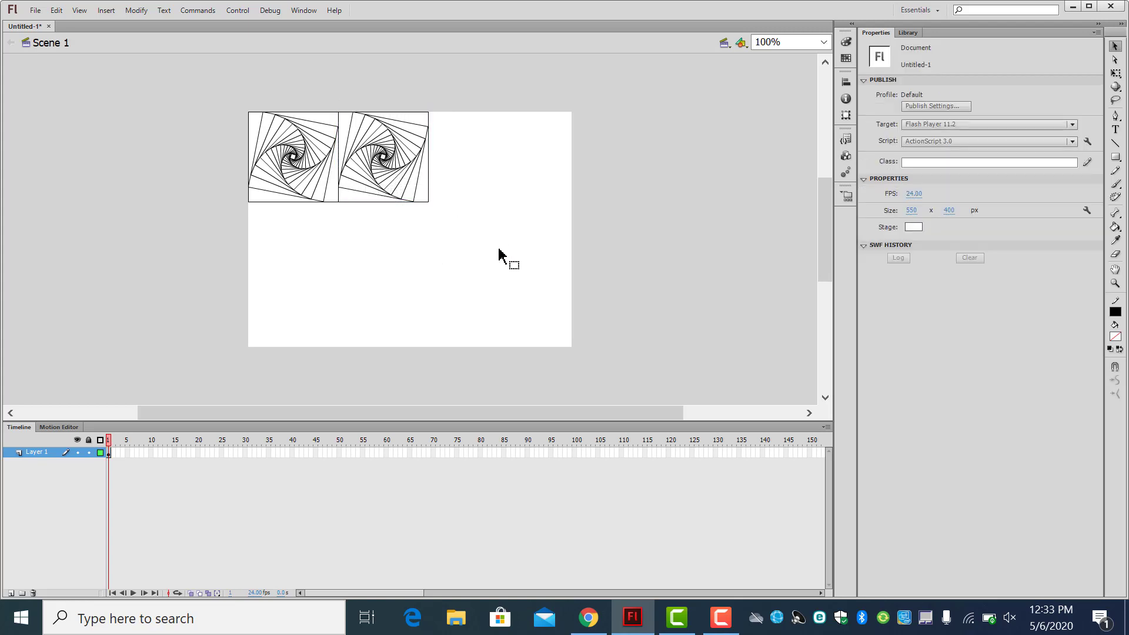
- Copy both spirals together and snap the pasted pair beside them to form a row of four
left_click_drag(499, 249, 212, 85)
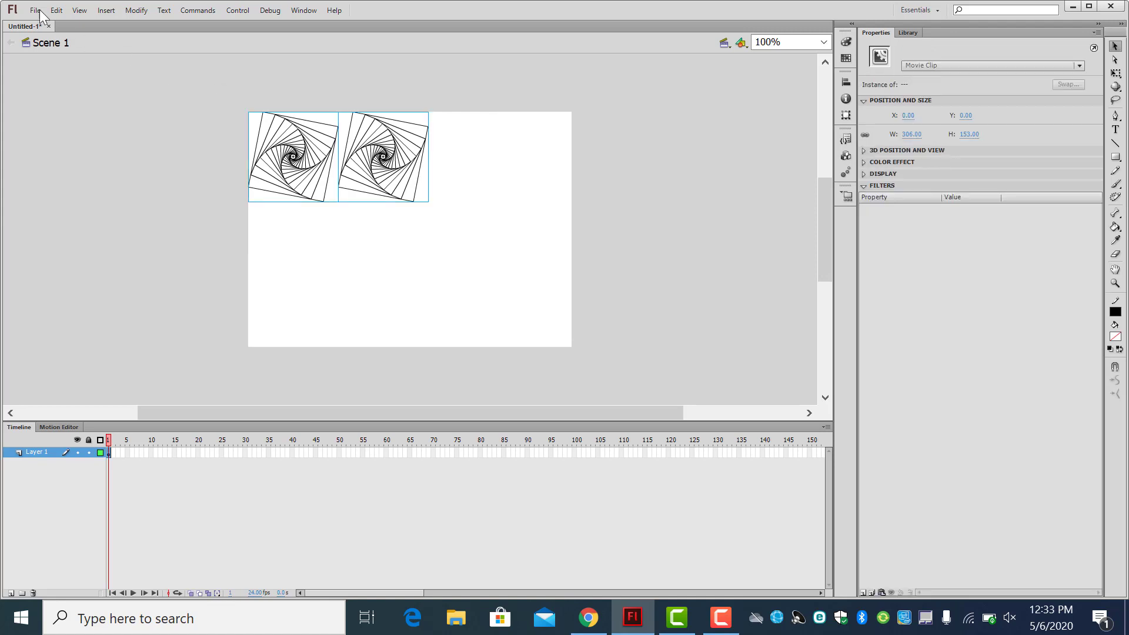
left_click(59, 10)
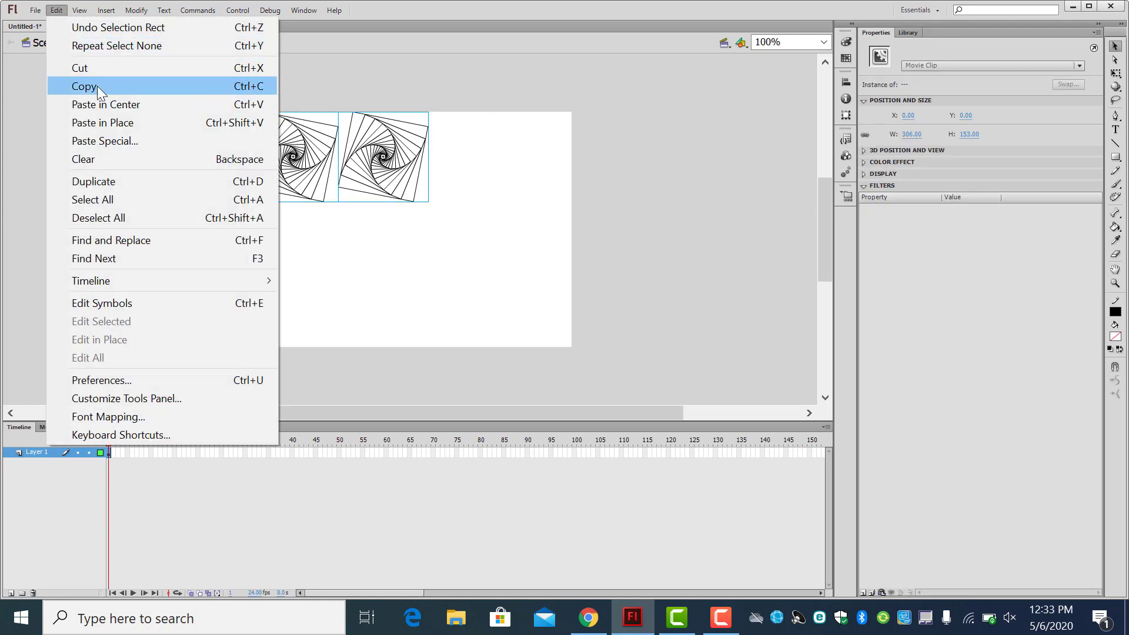
left_click(97, 84)
left_click(59, 14)
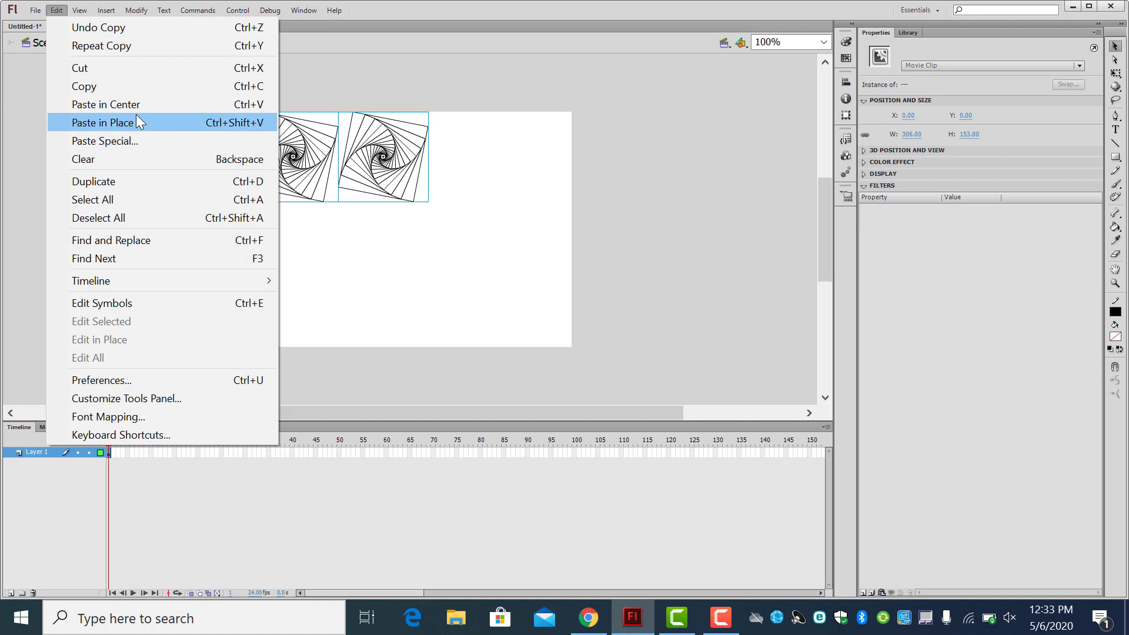
left_click(134, 103)
left_click_drag(449, 236, 561, 168)
- Copy the whole row of four spirals and snap the pasted row directly beneath the first row
left_click_drag(642, 247, 243, 84)
left_click(56, 10)
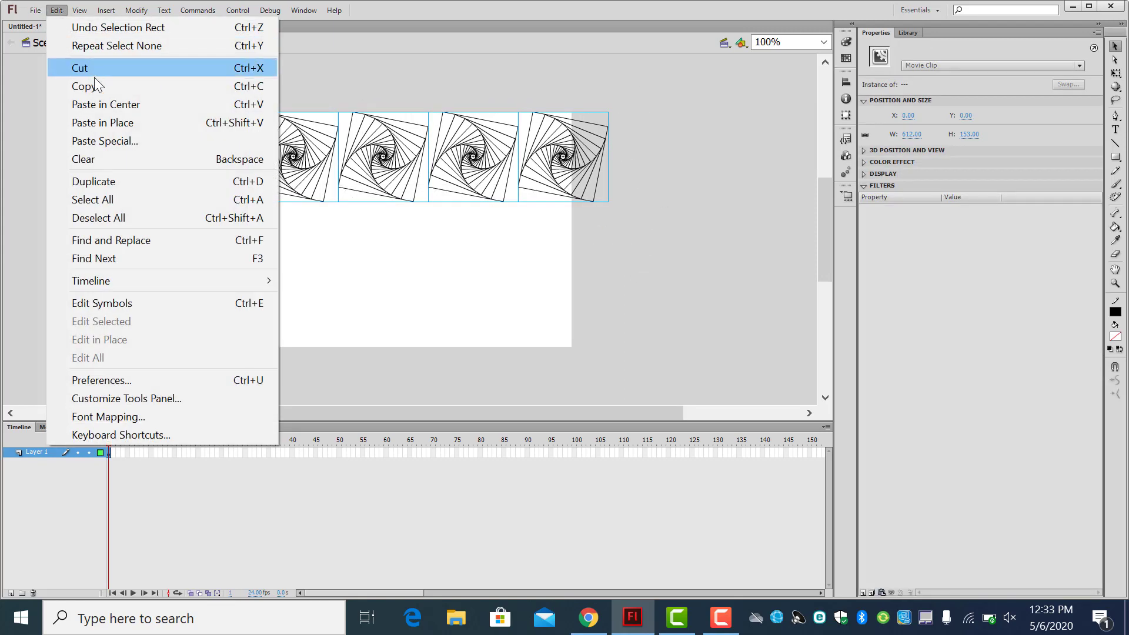
left_click(100, 86)
left_click(57, 10)
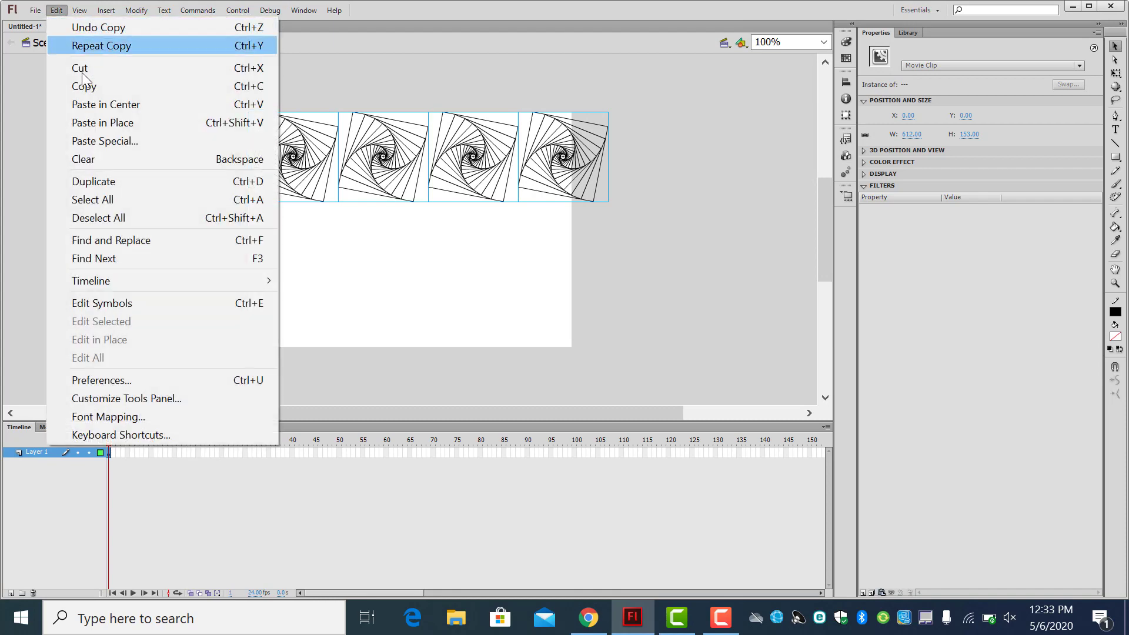
left_click(114, 113)
left_click_drag(443, 206, 478, 257)
left_click(607, 321)
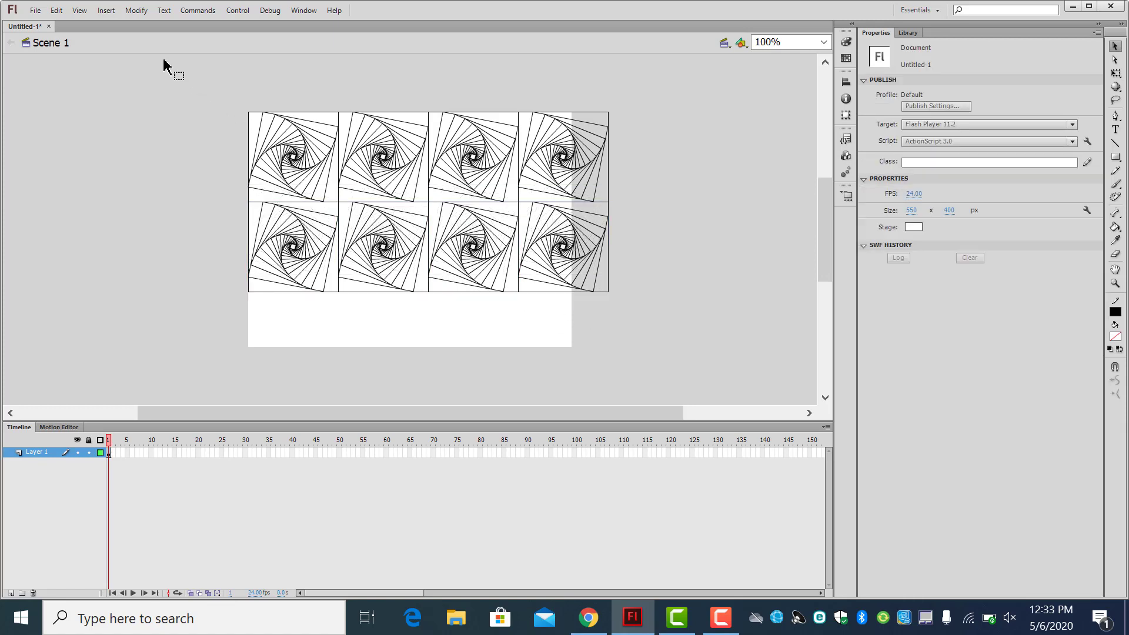
- Paste the copied row of spirals again and align it under the second row as a third row
left_click(56, 10)
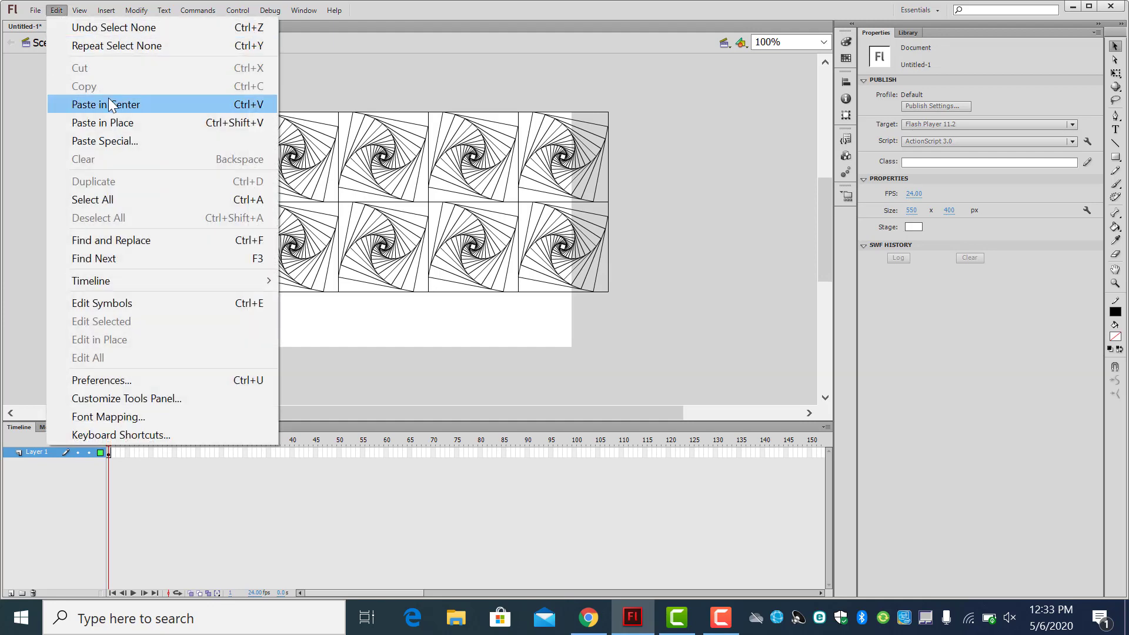
left_click(112, 104)
left_click_drag(462, 241, 468, 353)
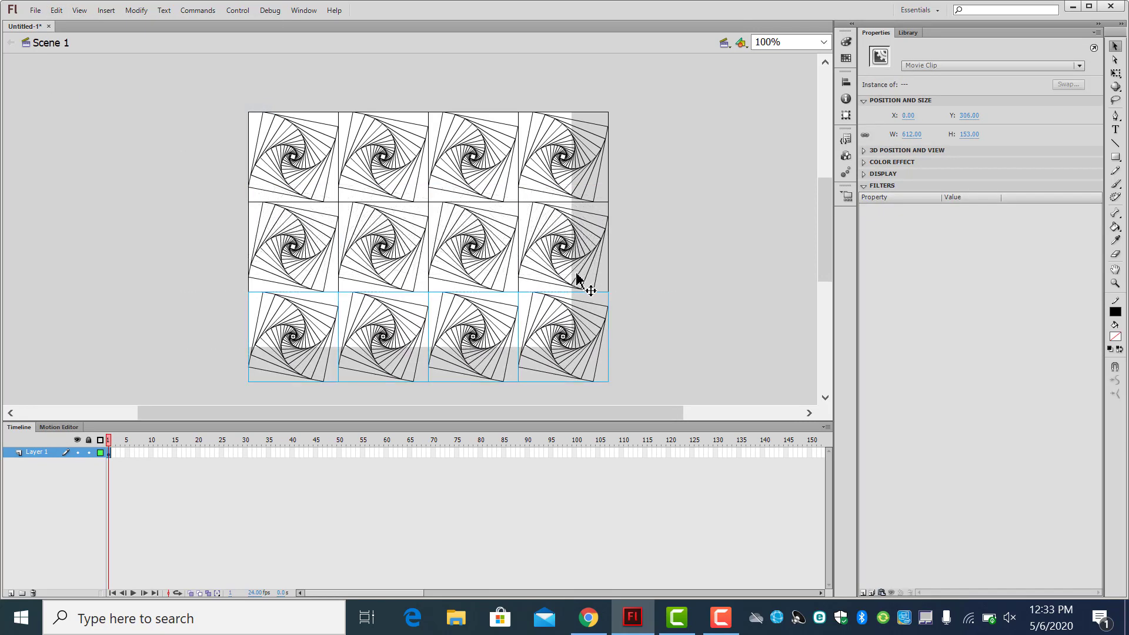
- Test the movie to watch the tiled spirals rotate, and close the test window
left_click(710, 255)
key("ctrl+Return")
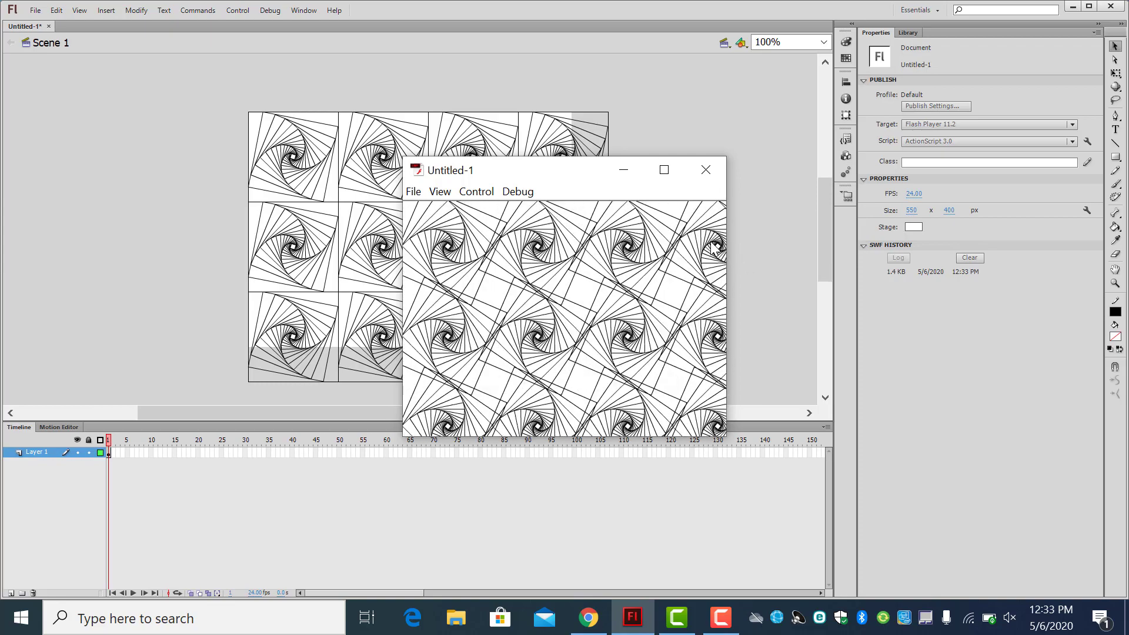
left_click(706, 169)
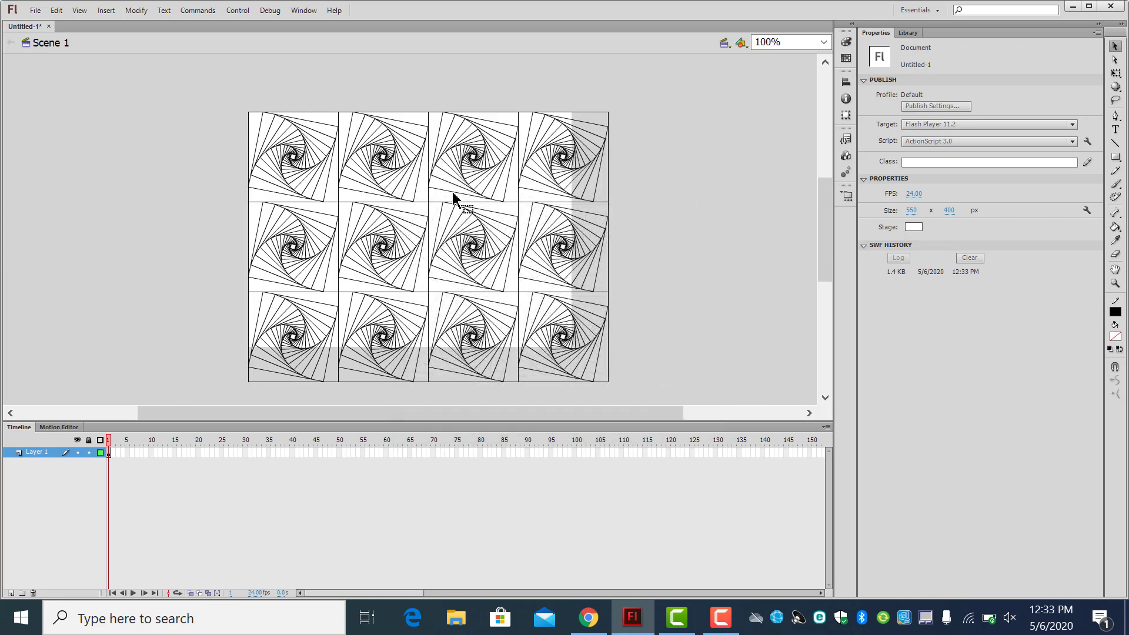
- Select all the tiled spirals and delete them from the stage
left_click_drag(453, 197, 657, 360)
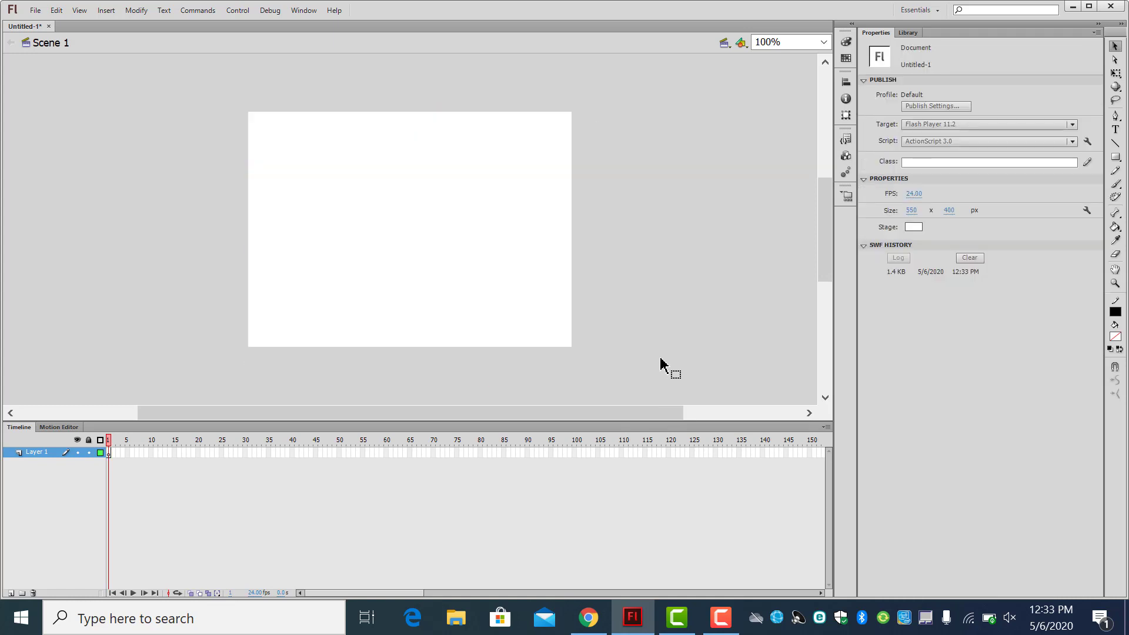
- Show the library and play the preview of the spiral symbol's animation
left_click(915, 33)
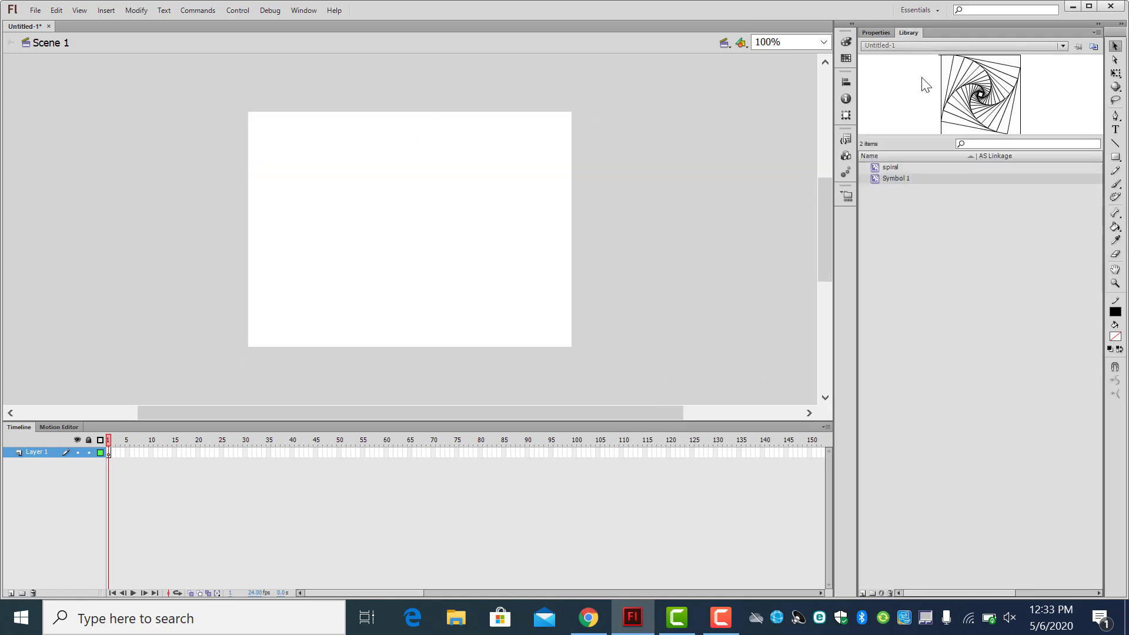
left_click(904, 167)
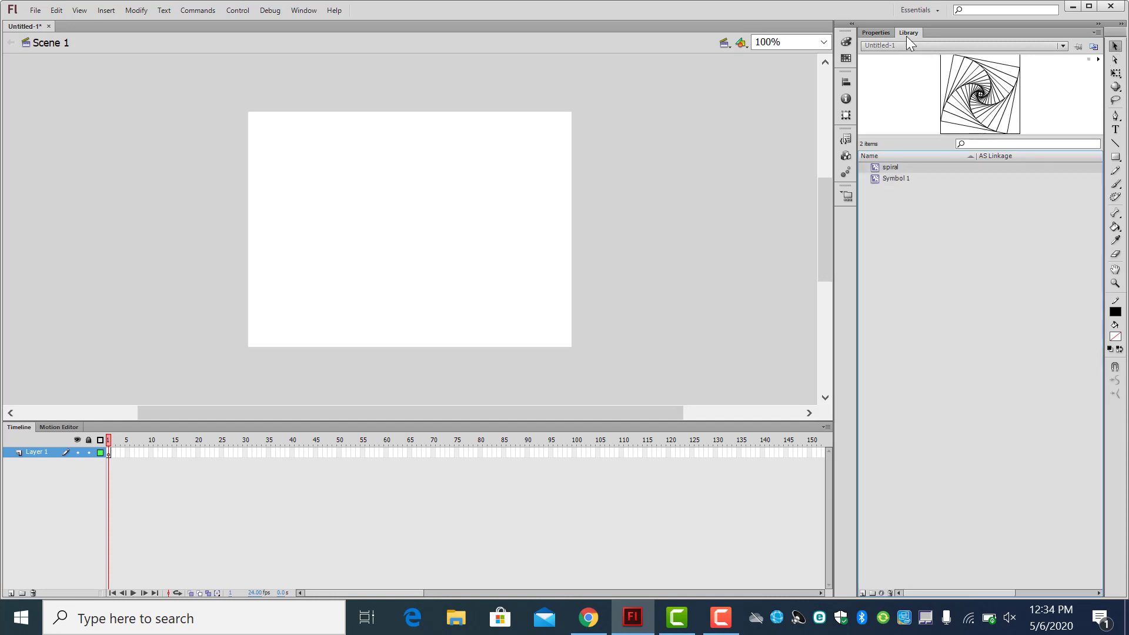
left_click(1099, 59)
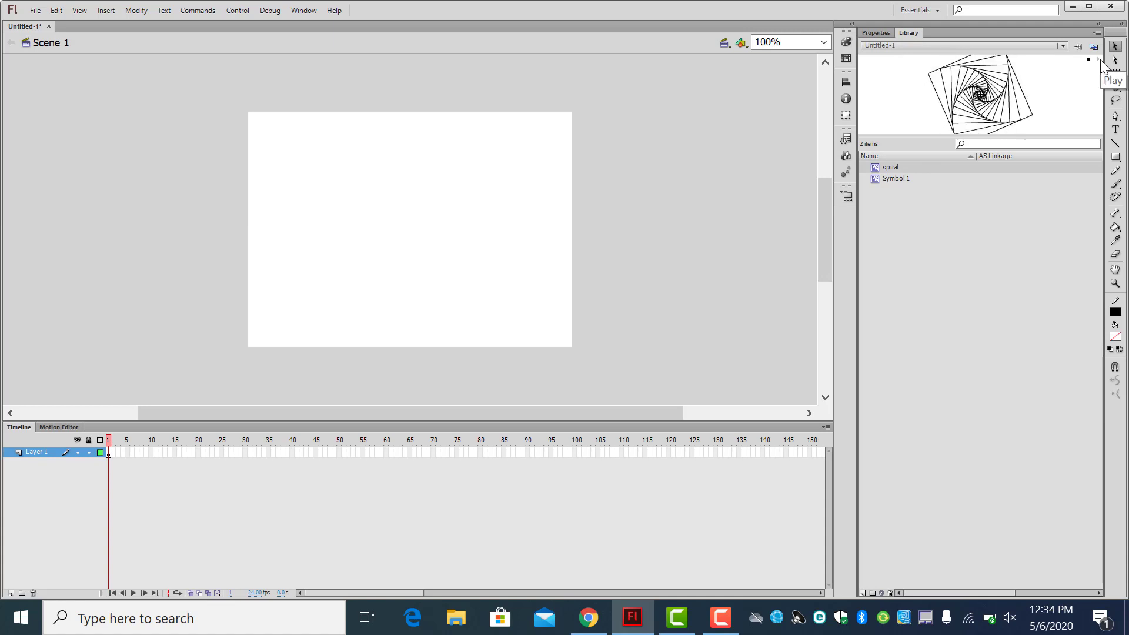
- Place an instance of the spiral symbol from the library in the upper-left corner of the stage
left_click(895, 179)
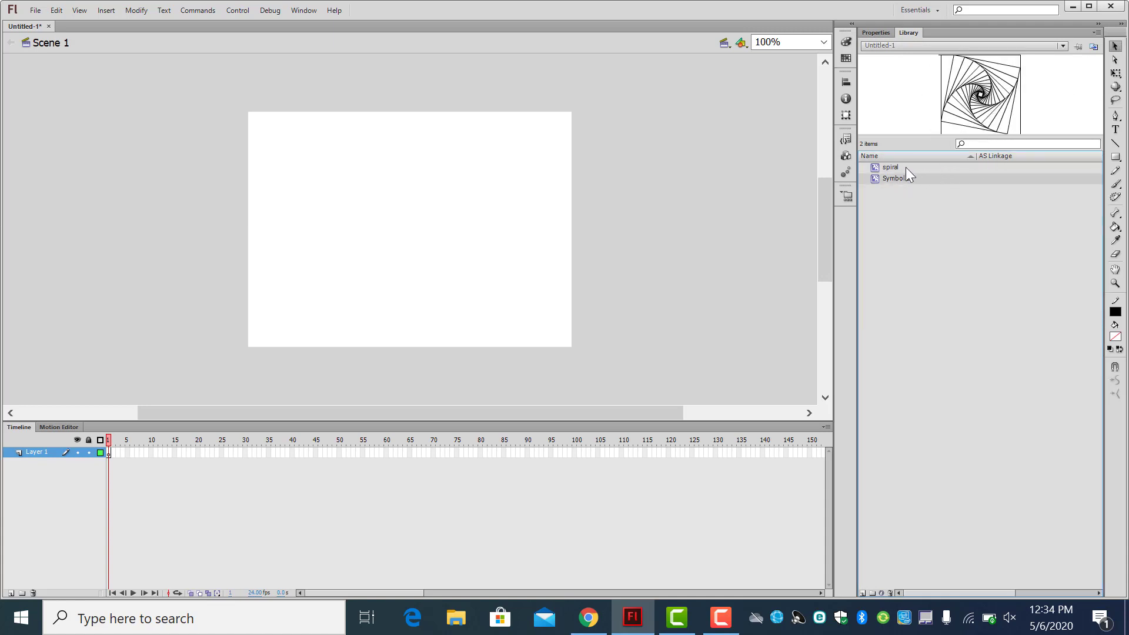
left_click(906, 167)
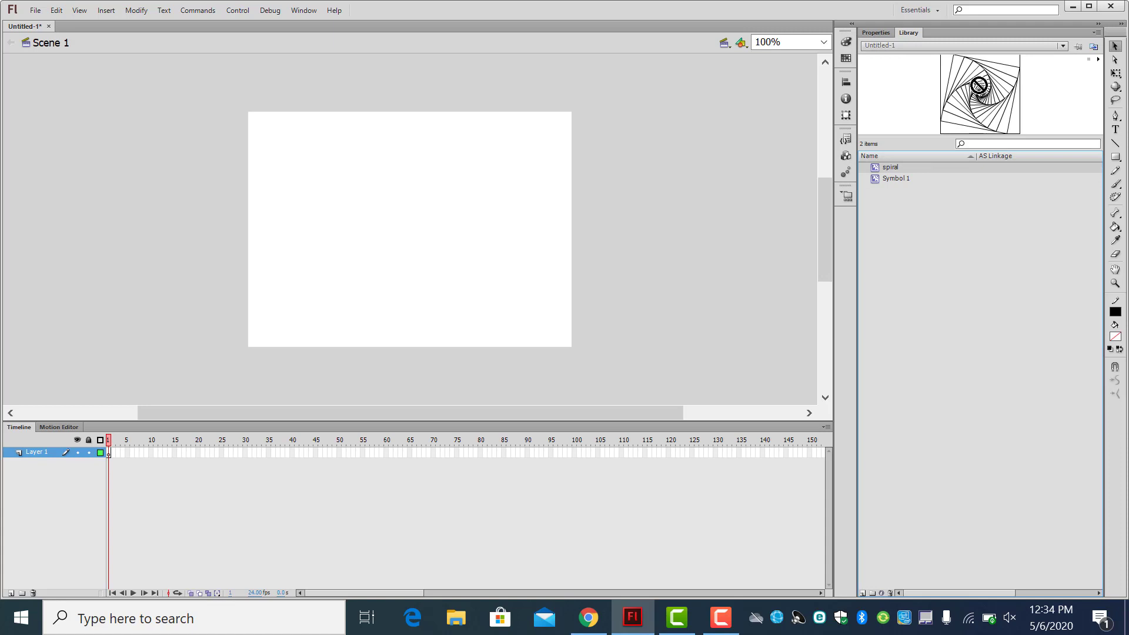
left_click_drag(985, 96, 306, 160)
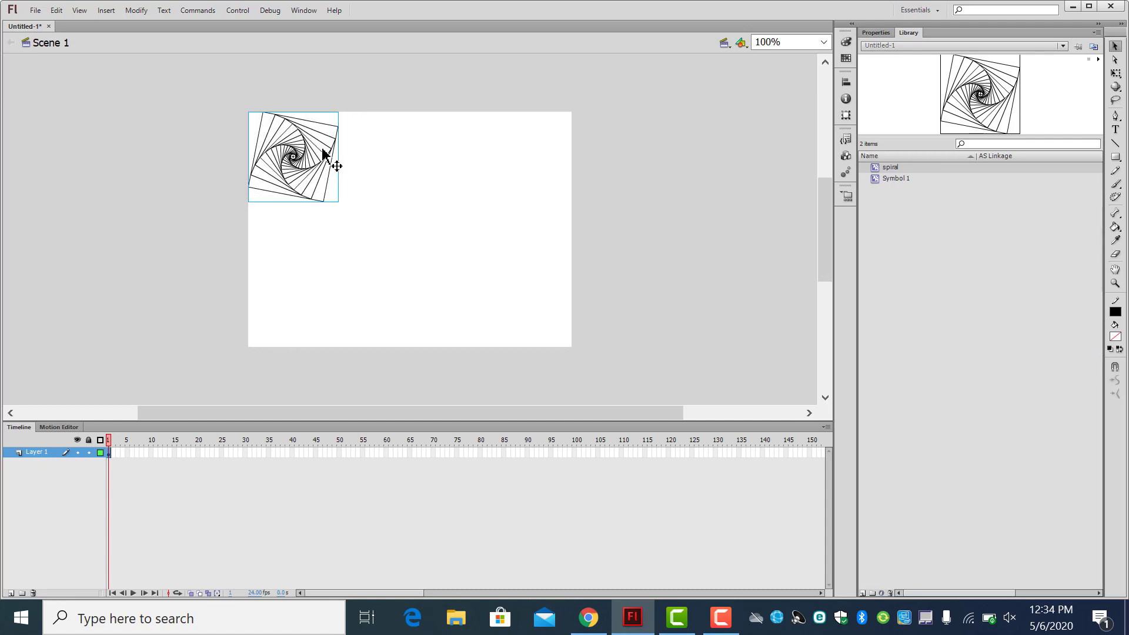
- Copy the placed spiral instance and paste the copy in place on top of it
left_click(56, 10)
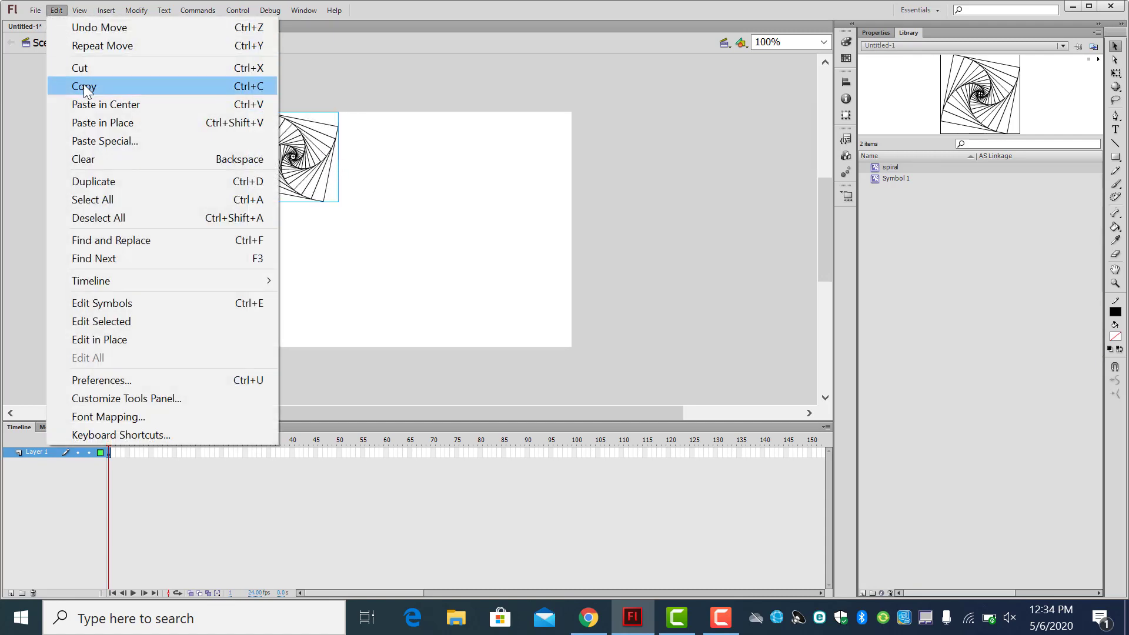
left_click(85, 89)
left_click(56, 10)
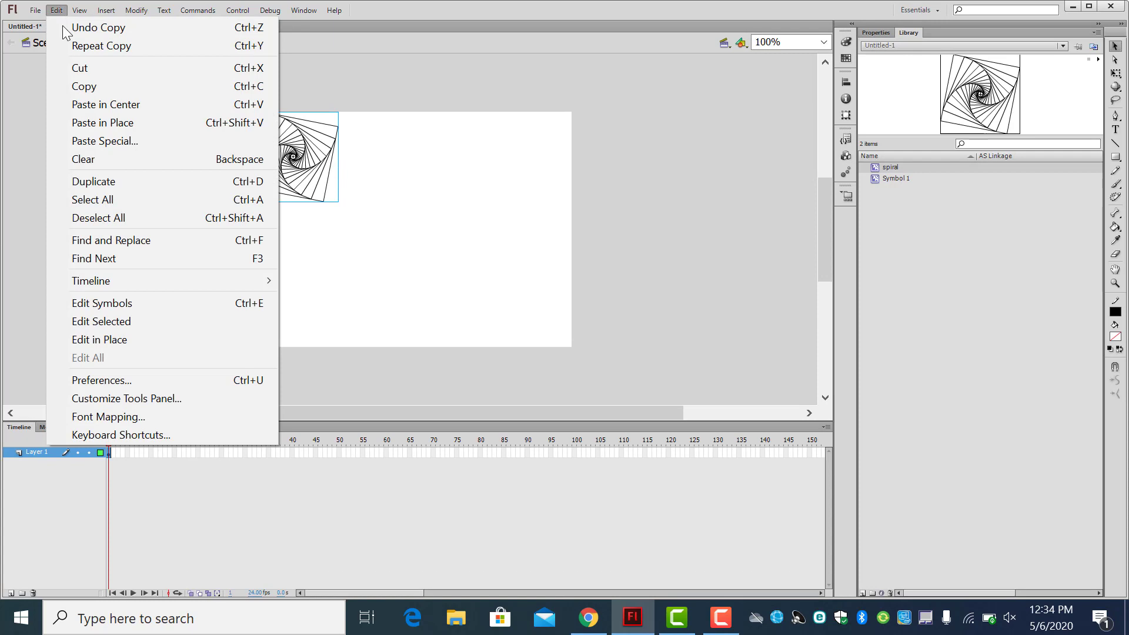
left_click(116, 124)
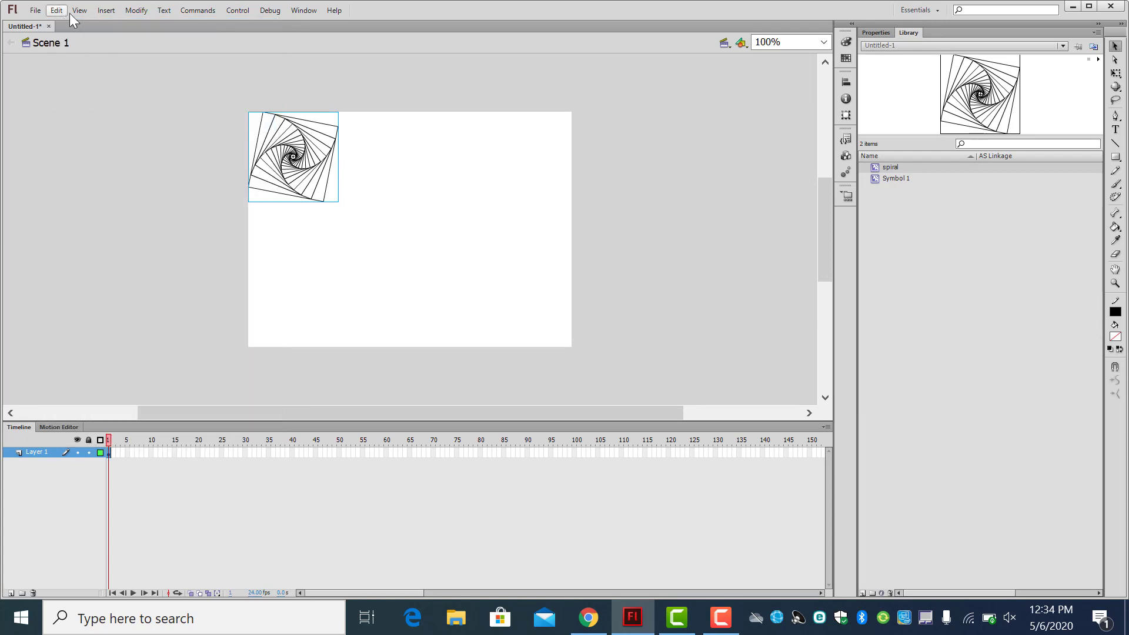
- Flip the pasted spiral copy vertically over the original
left_click(135, 13)
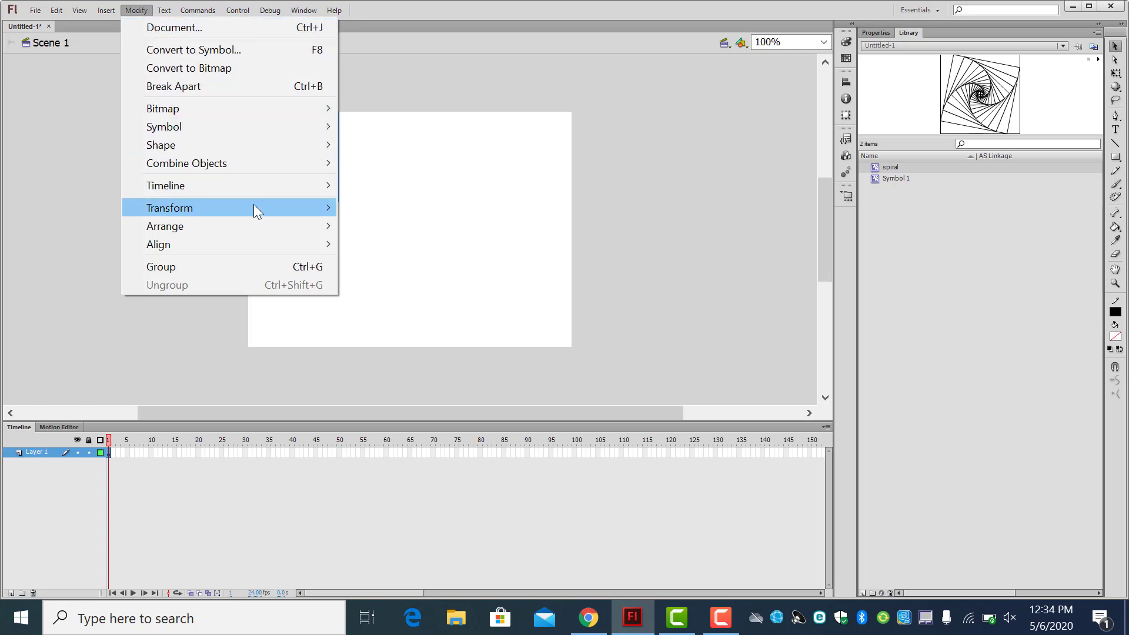
mouse_move(257, 213)
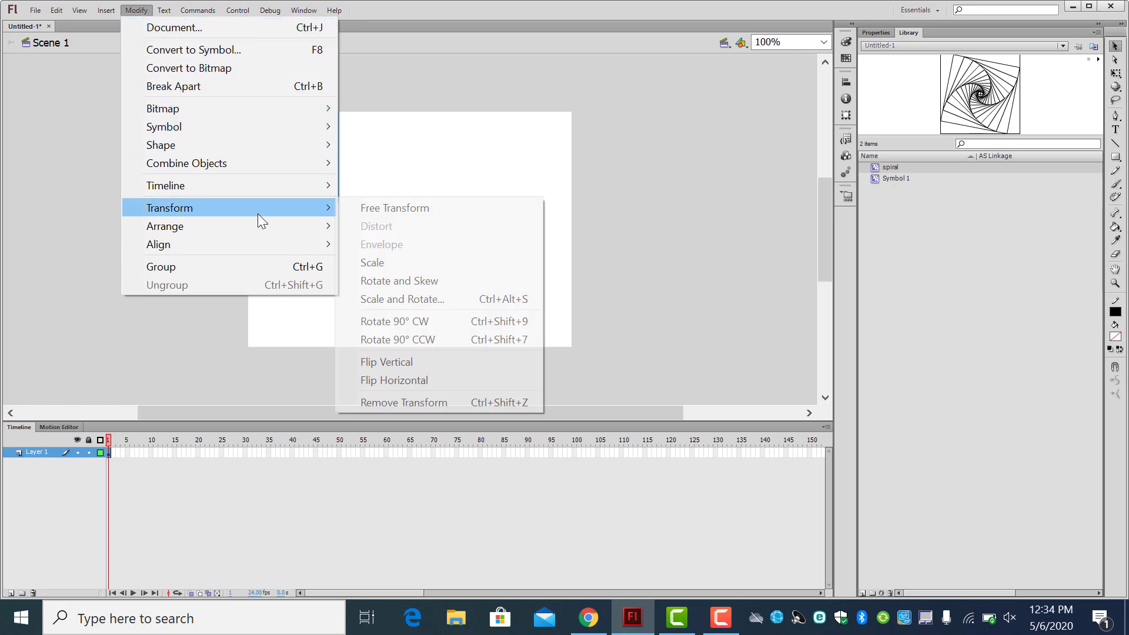
left_click(497, 367)
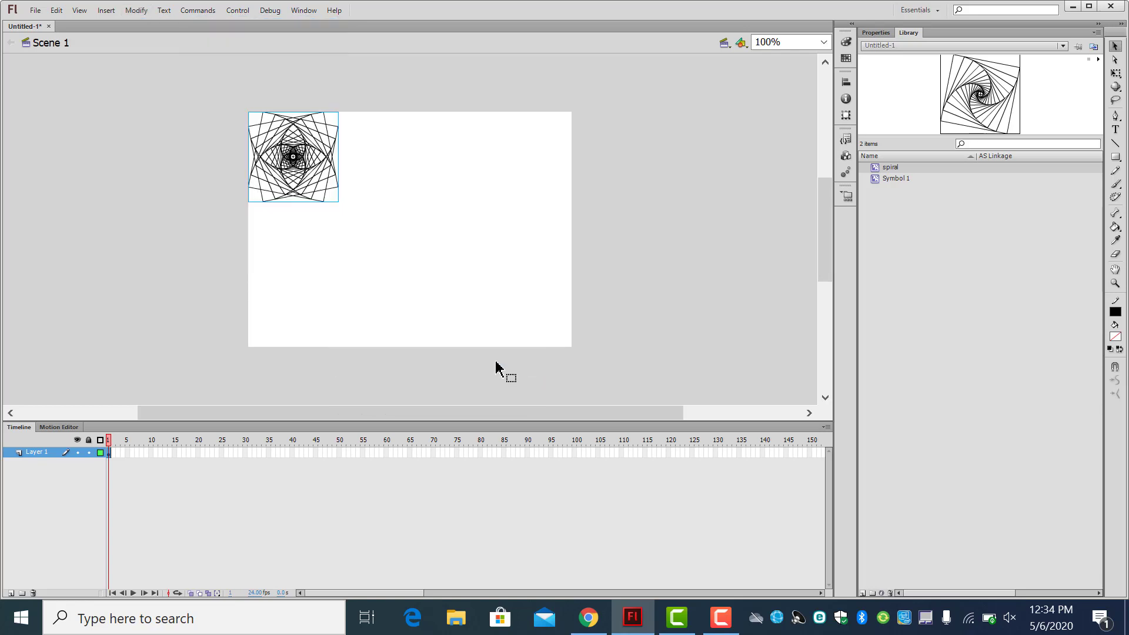
- Duplicate the overlaid spiral pair and place the copy flush against the original's right edge
left_click_drag(441, 288, 168, 83)
key("ctrl+c")
key("ctrl+v")
left_click_drag(431, 237, 399, 161)
- Duplicate the two overlaid tiles to extend the row to four, and copy the whole row directly below it
left_click_drag(490, 230, 237, 94)
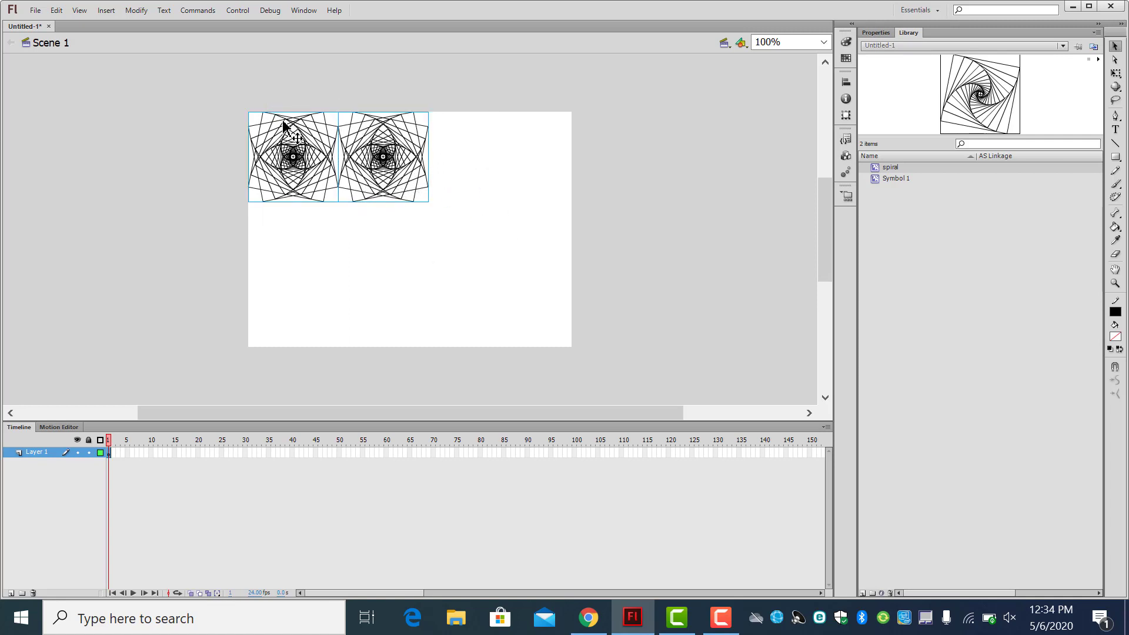
key("ctrl+c")
key("ctrl+v")
left_click_drag(463, 240, 569, 169)
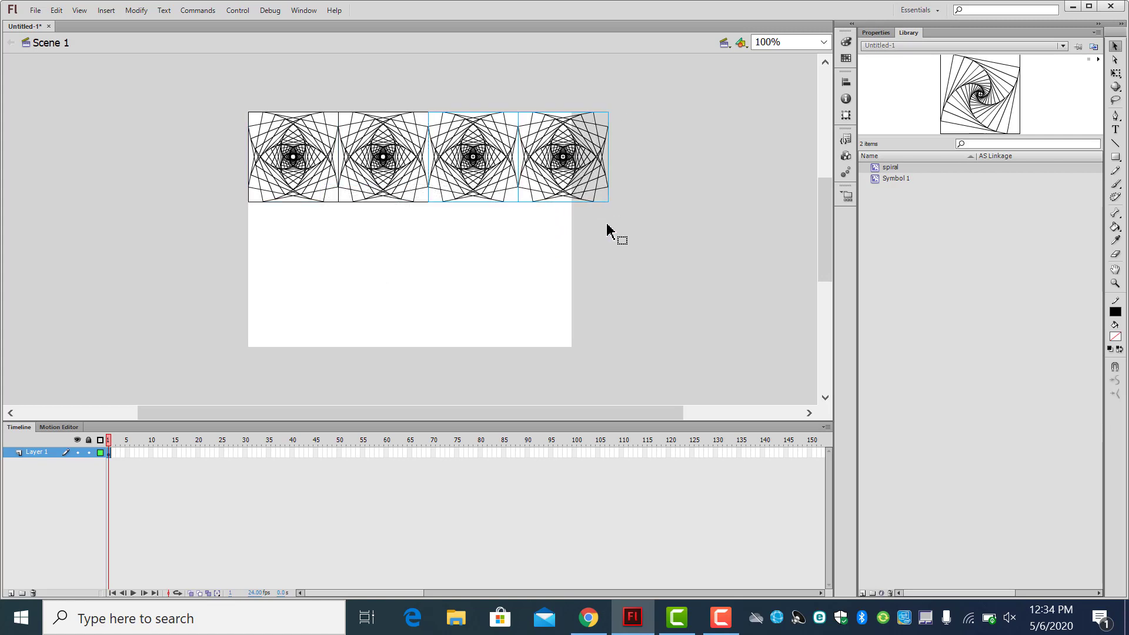
left_click_drag(668, 295, 217, 79)
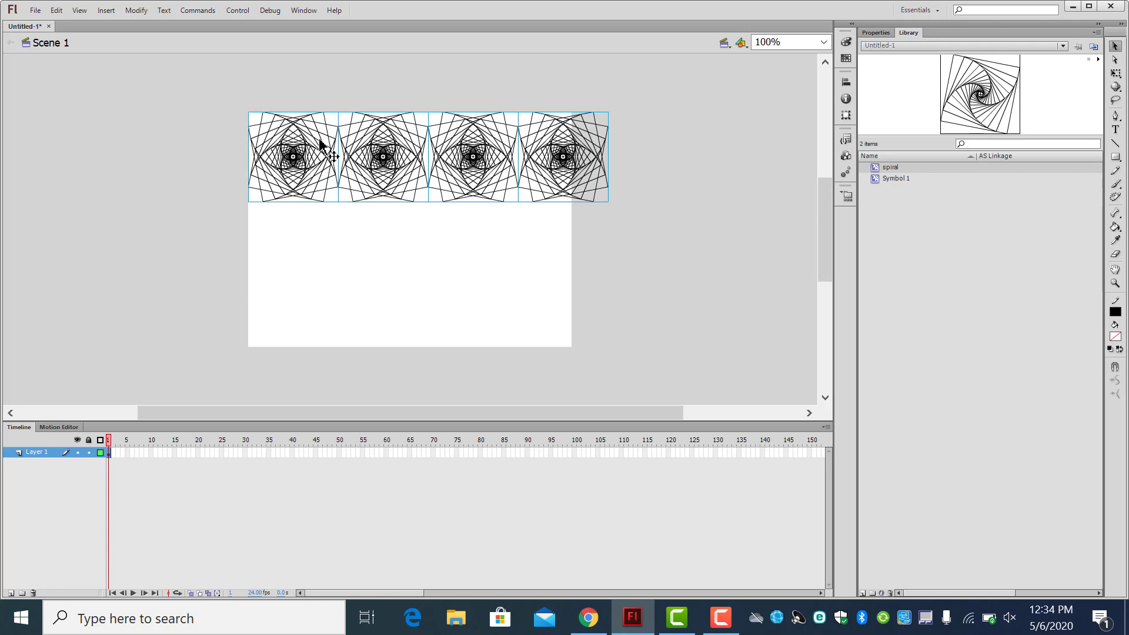
left_click_drag(494, 157, 495, 238)
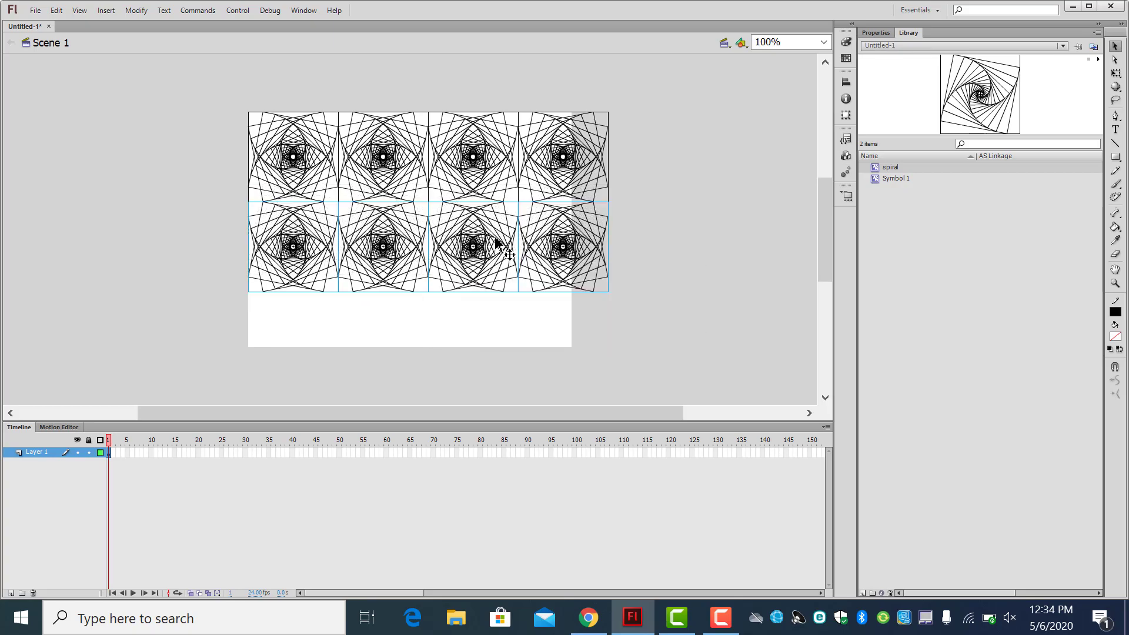
- Test the movie, close the preview and delete all the overlaid tiles from the stage
key("ctrl+Return")
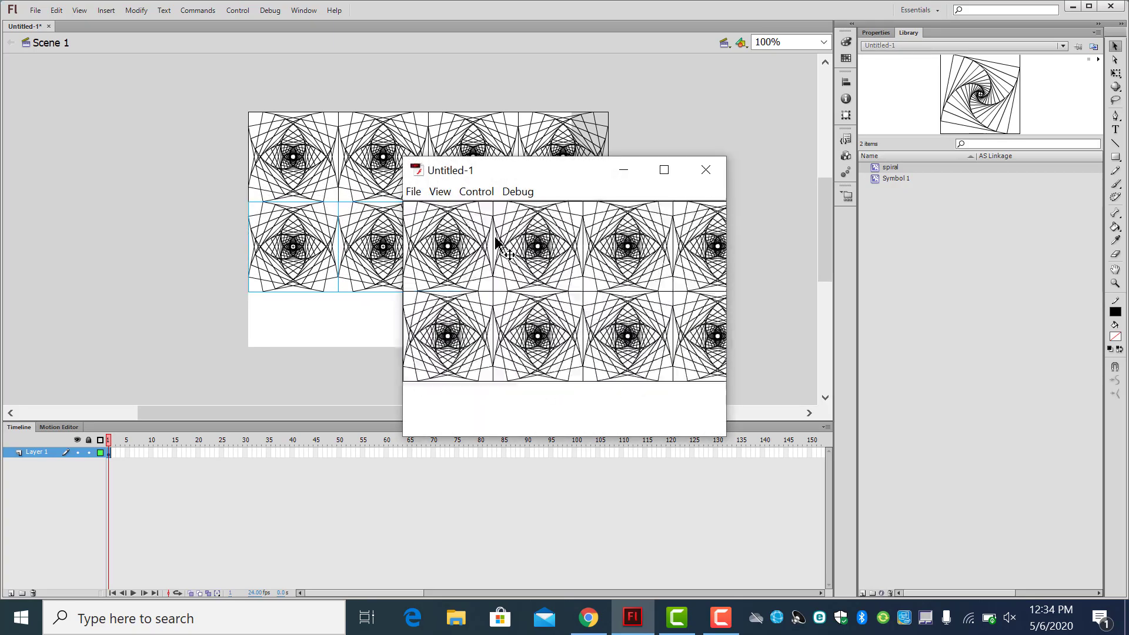
left_click(716, 174)
left_click_drag(658, 281, 376, 138)
key("Delete")
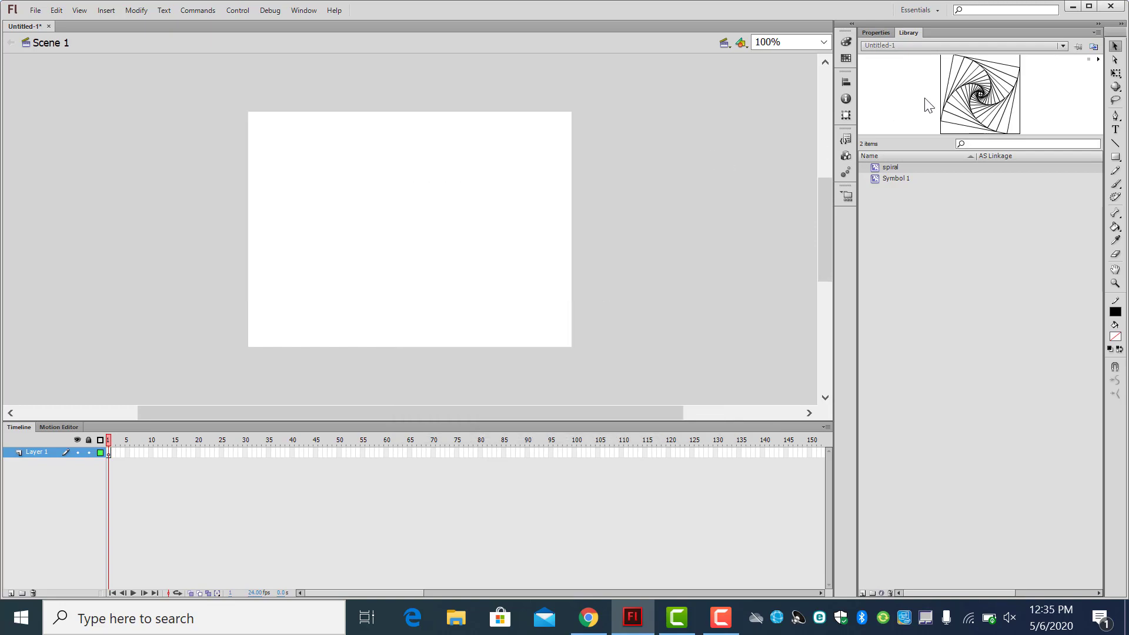
- Place two spiral instances from the library, the first in the stage's upper-left corner, and flip the second horizontally
left_click_drag(975, 104, 290, 158)
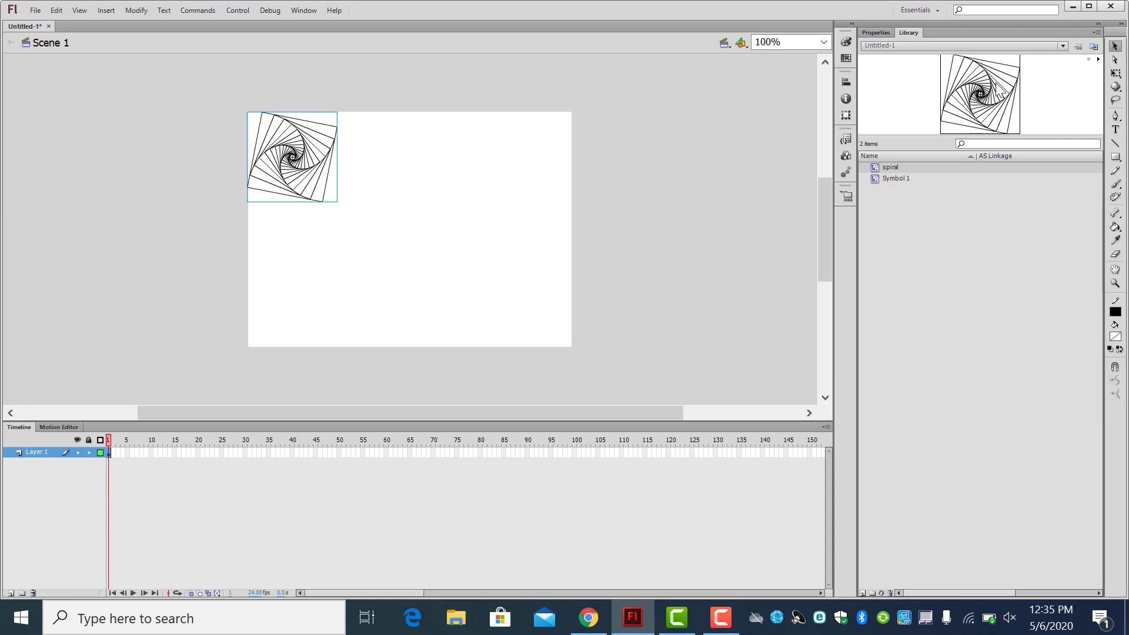
left_click_drag(997, 87, 507, 192)
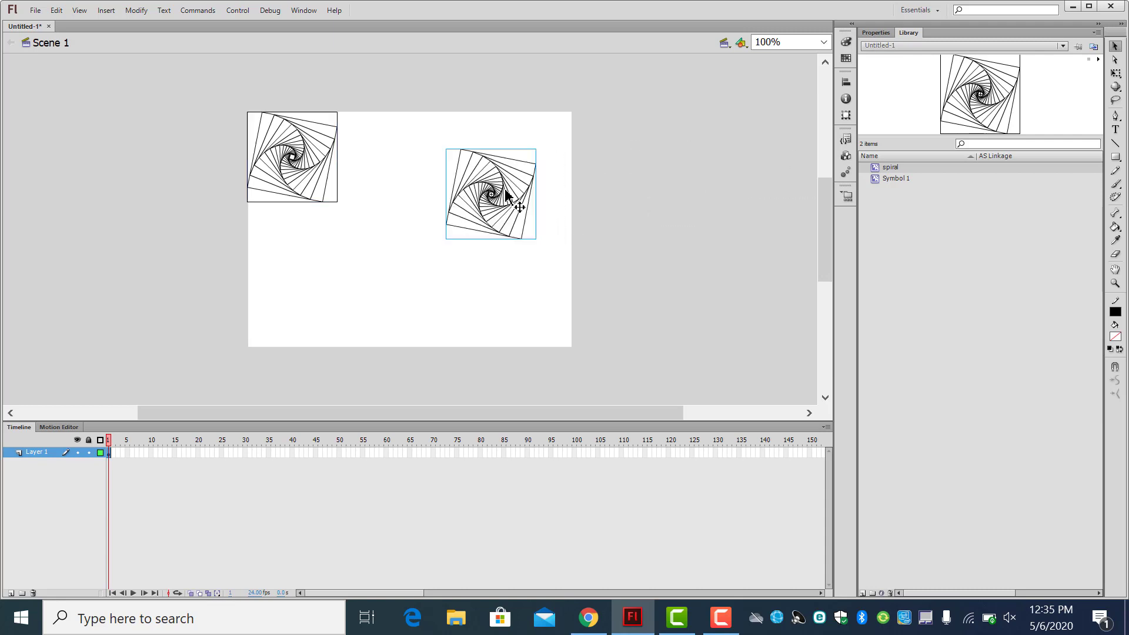
left_click(132, 12)
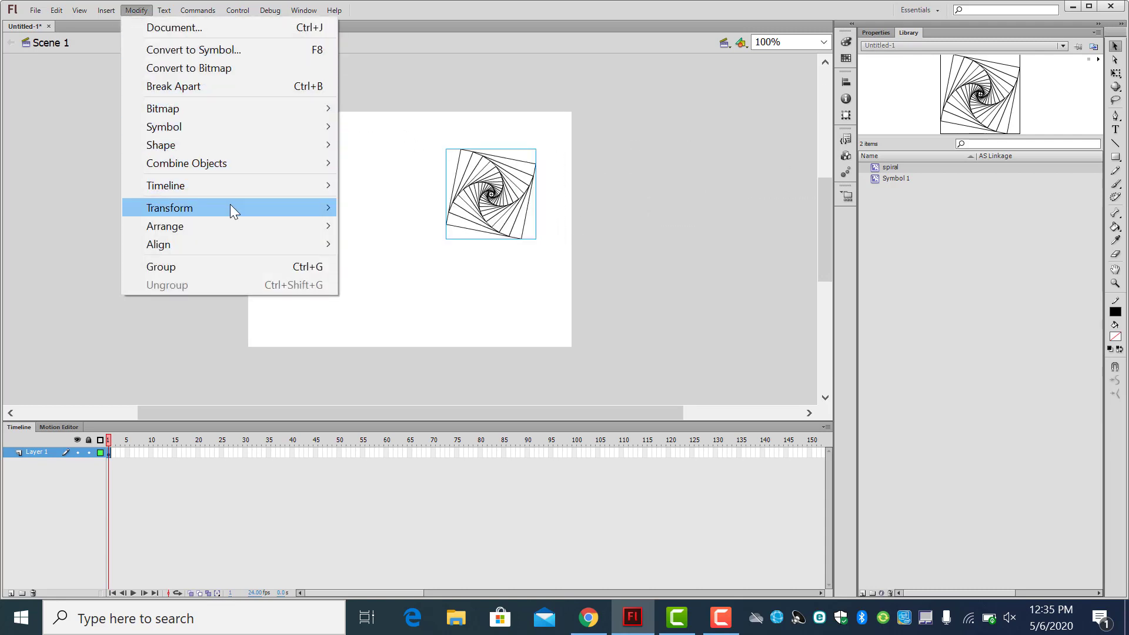
mouse_move(230, 205)
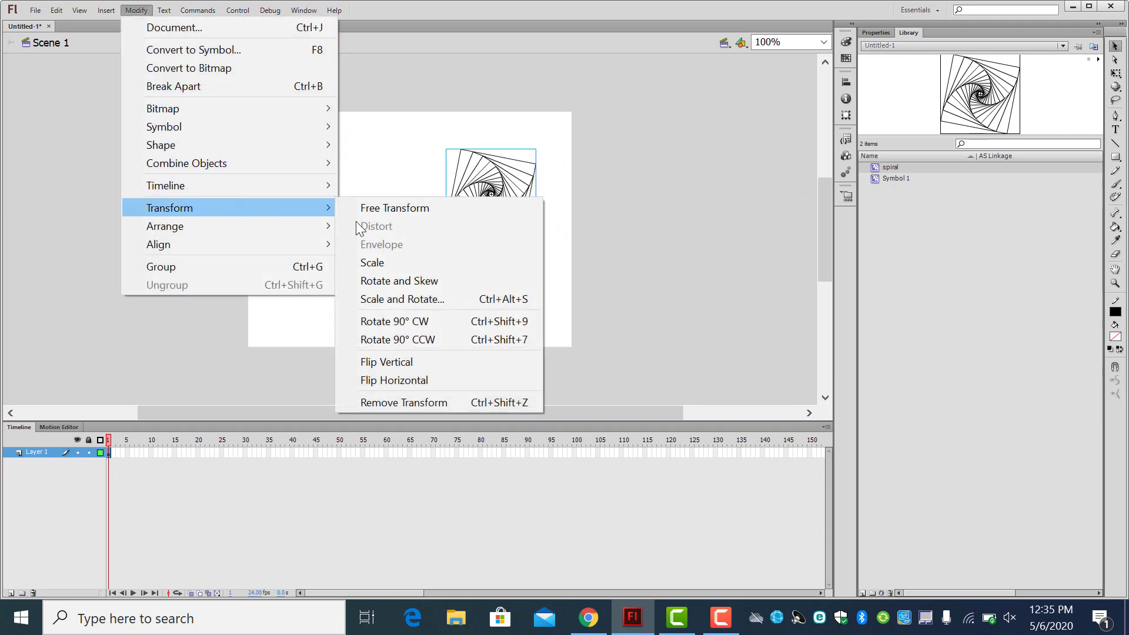
left_click(498, 386)
- Set the flipped spiral against the first one's right edge and duplicate the pair to form a row of four
left_click_drag(501, 206, 390, 161)
left_click_drag(494, 237, 218, 112)
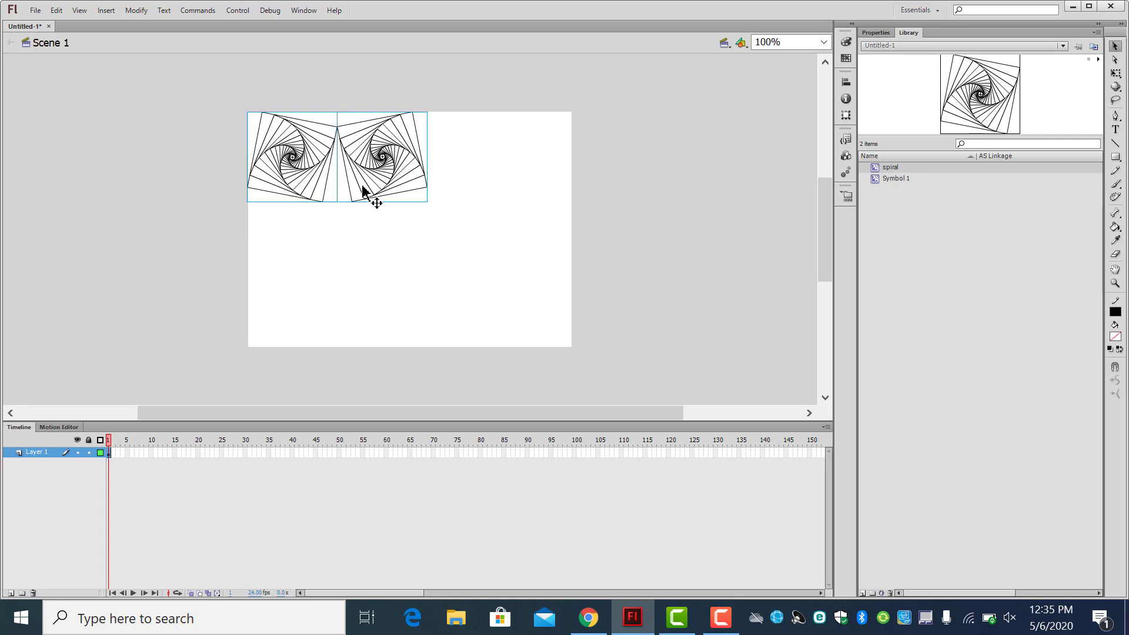
left_click_drag(371, 192, 566, 172)
- Duplicate the row of four mirrored spirals twice downward to make three rows, and test the movie
left_click_drag(642, 245, 223, 133)
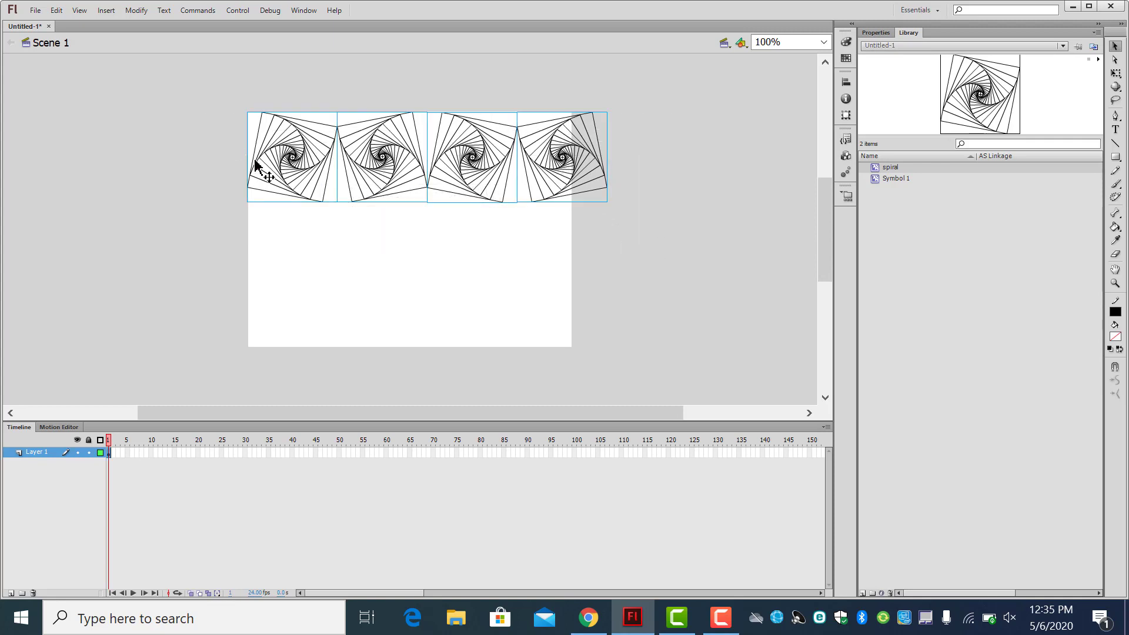
left_click_drag(441, 139, 442, 235)
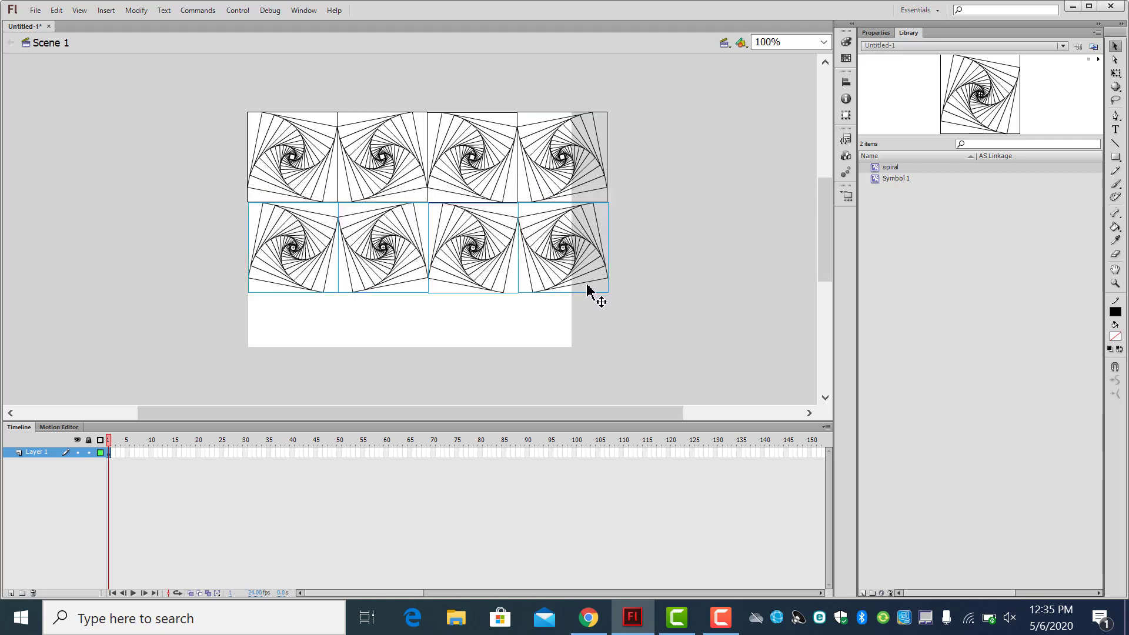
left_click_drag(470, 245, 472, 330)
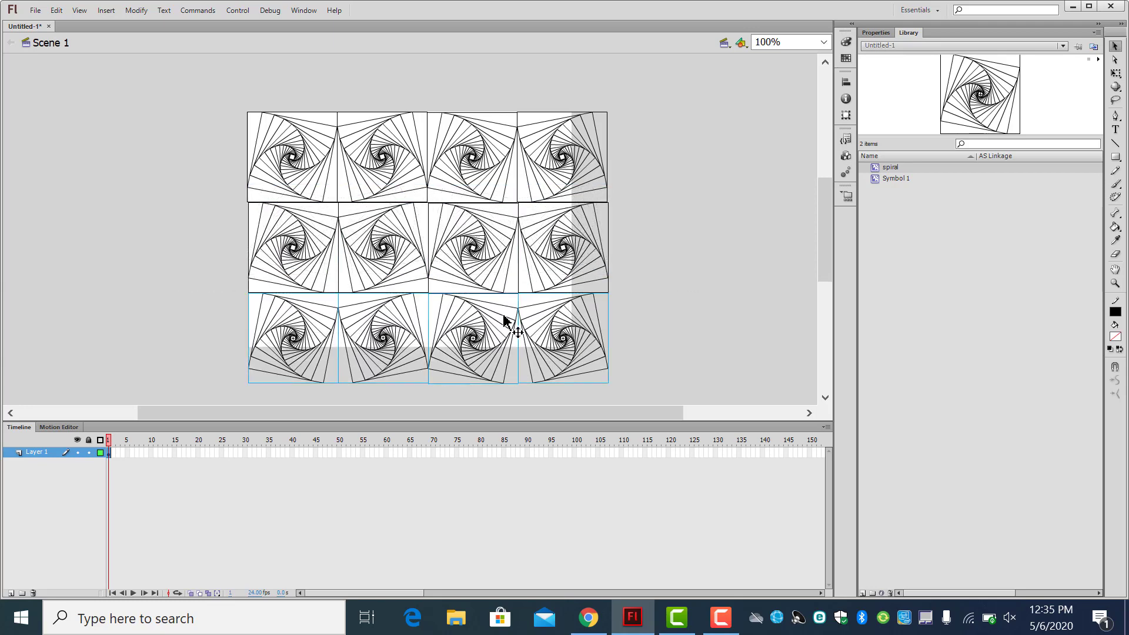
key("ctrl+Return")
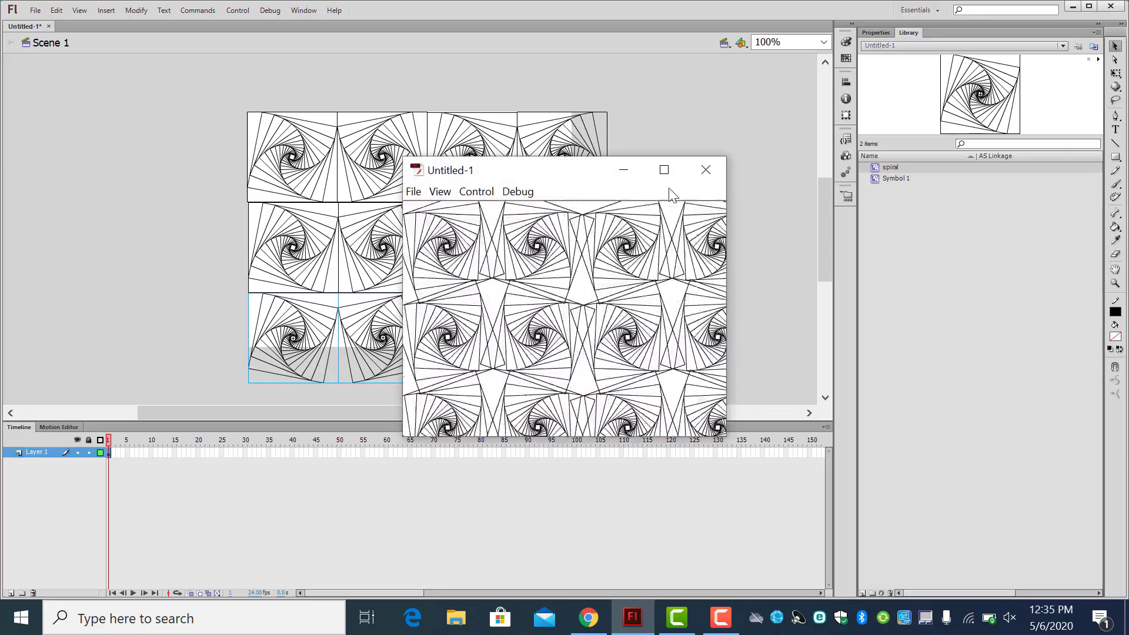
left_click(705, 170)
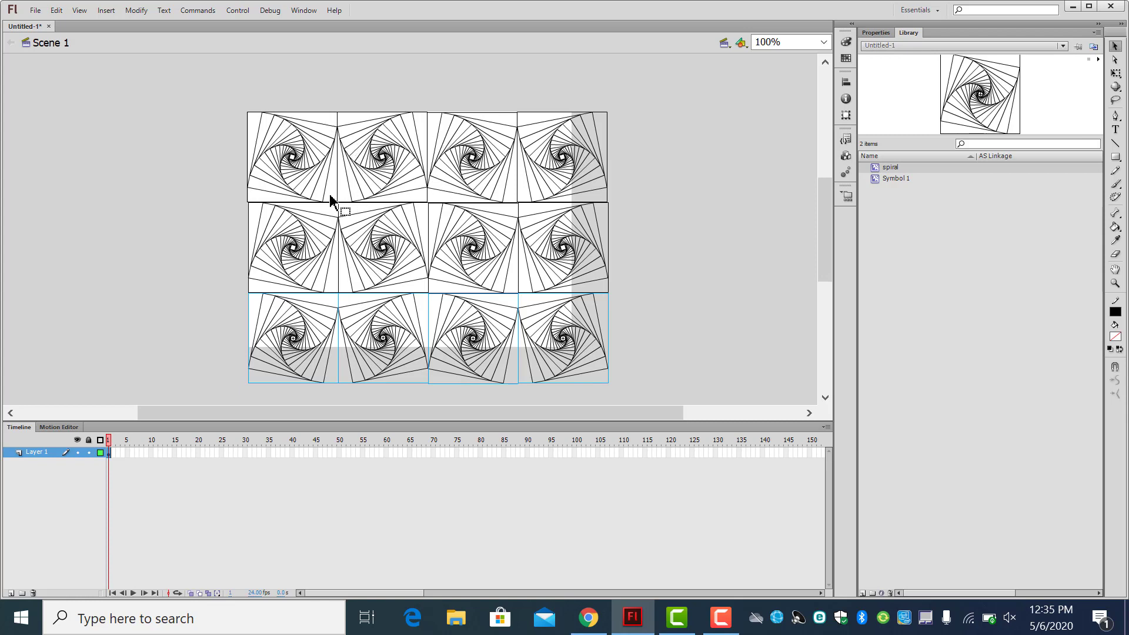
- Try a looser arrangement by overlapping the upper right-hand spirals with their neighbours and scattering other tiles around the stage
left_click_drag(561, 156, 526, 156)
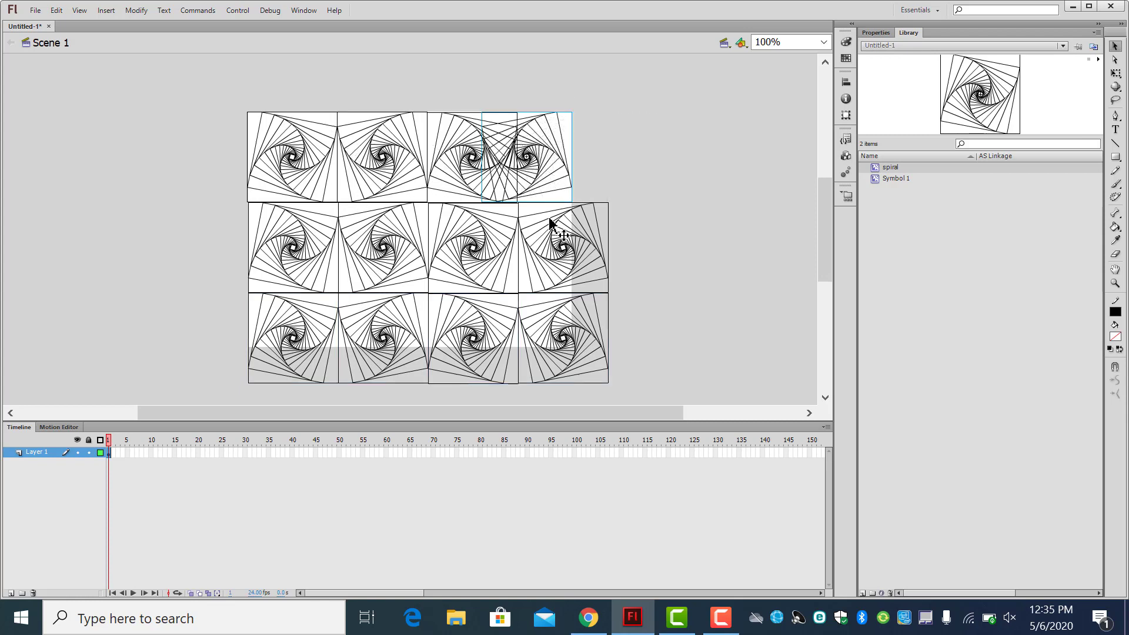
left_click_drag(550, 223, 513, 224)
left_click_drag(391, 167, 419, 211)
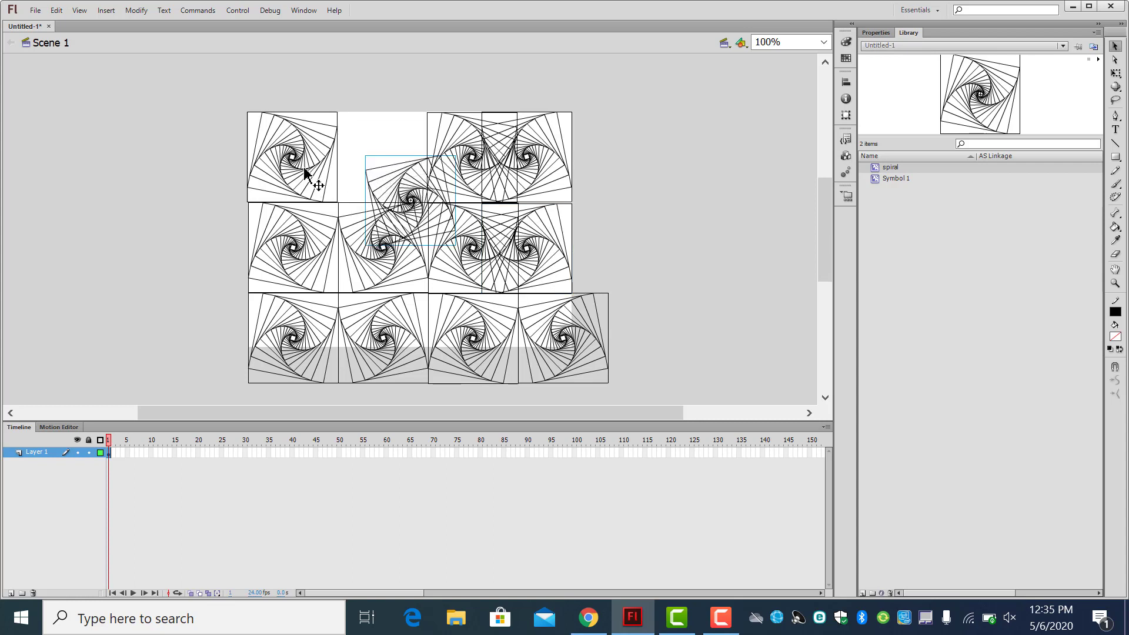
left_click_drag(304, 169, 339, 123)
left_click_drag(301, 237, 223, 241)
left_click(346, 272)
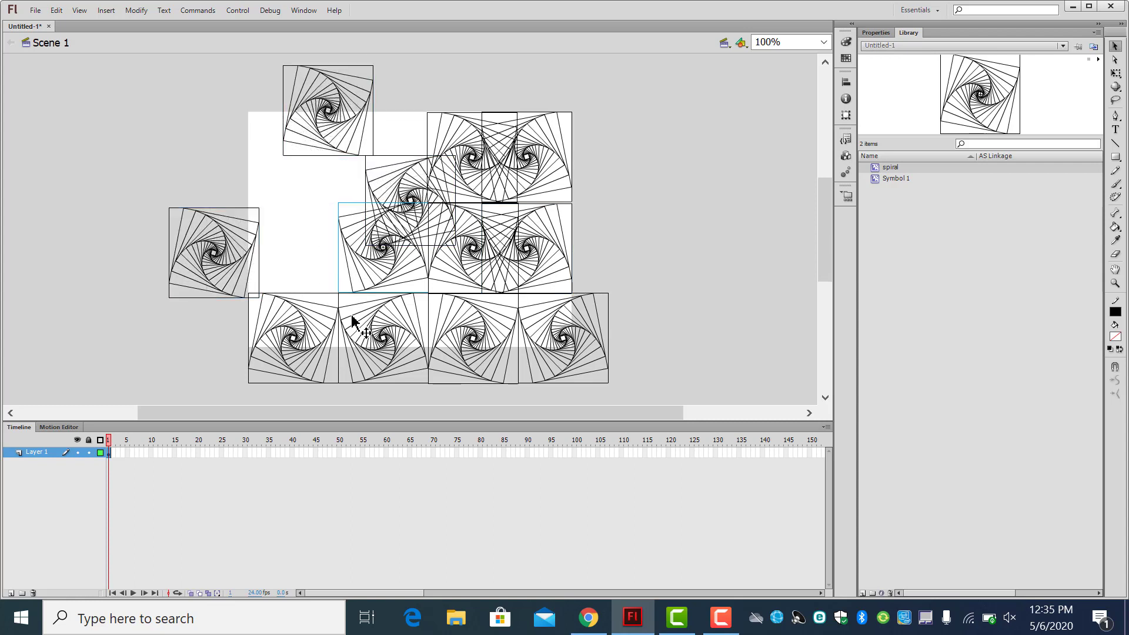
left_click_drag(331, 330, 315, 365)
left_click_drag(419, 349, 411, 373)
left_click_drag(585, 358, 651, 358)
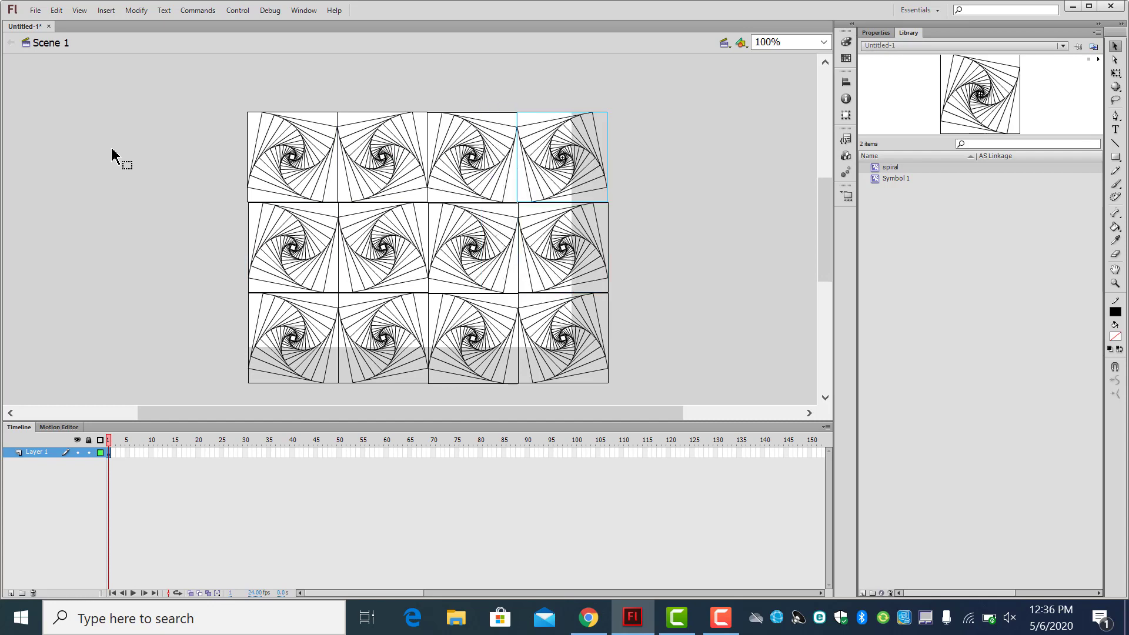
- Save the document as "spiral" in the CG folder on the Desktop as a Flash CS6 Document
left_click(36, 10)
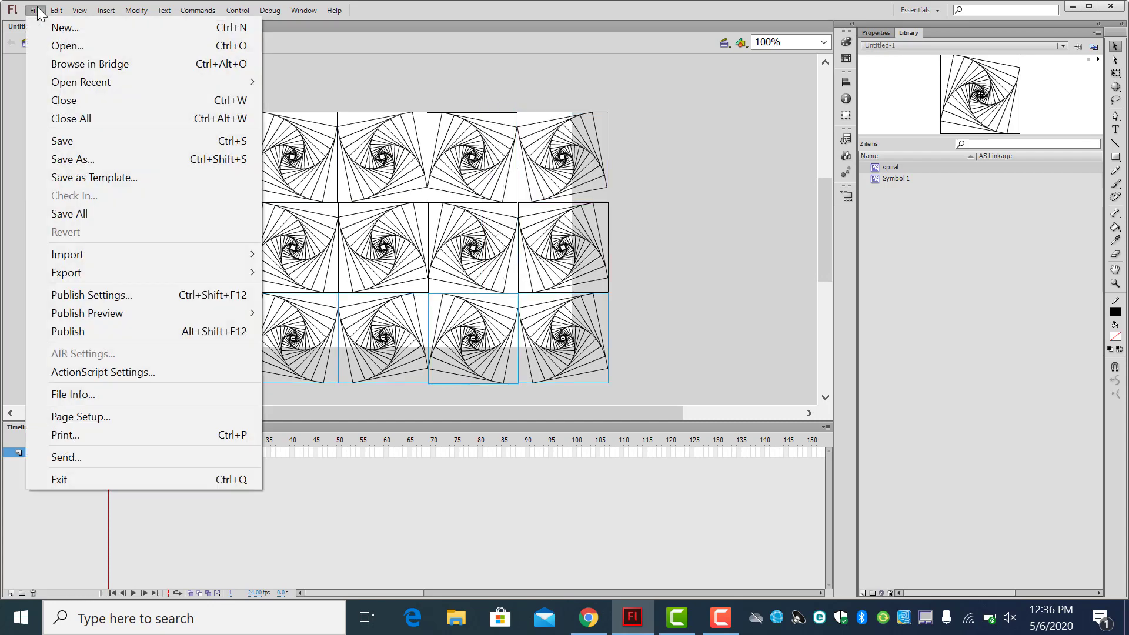
left_click(90, 154)
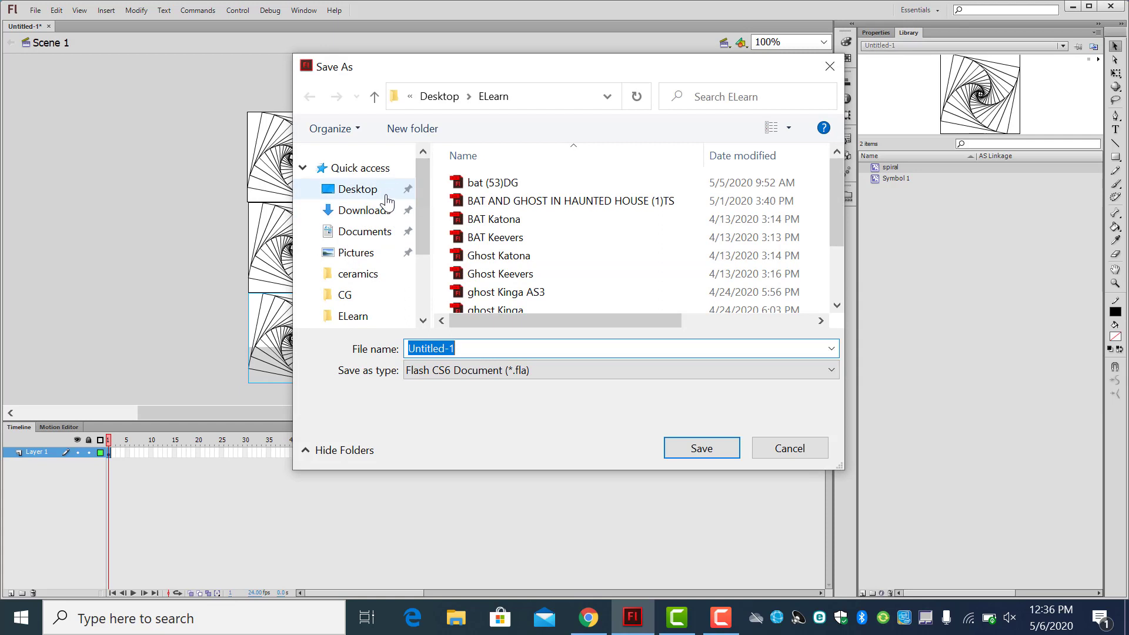
left_click(356, 189)
left_click(367, 296)
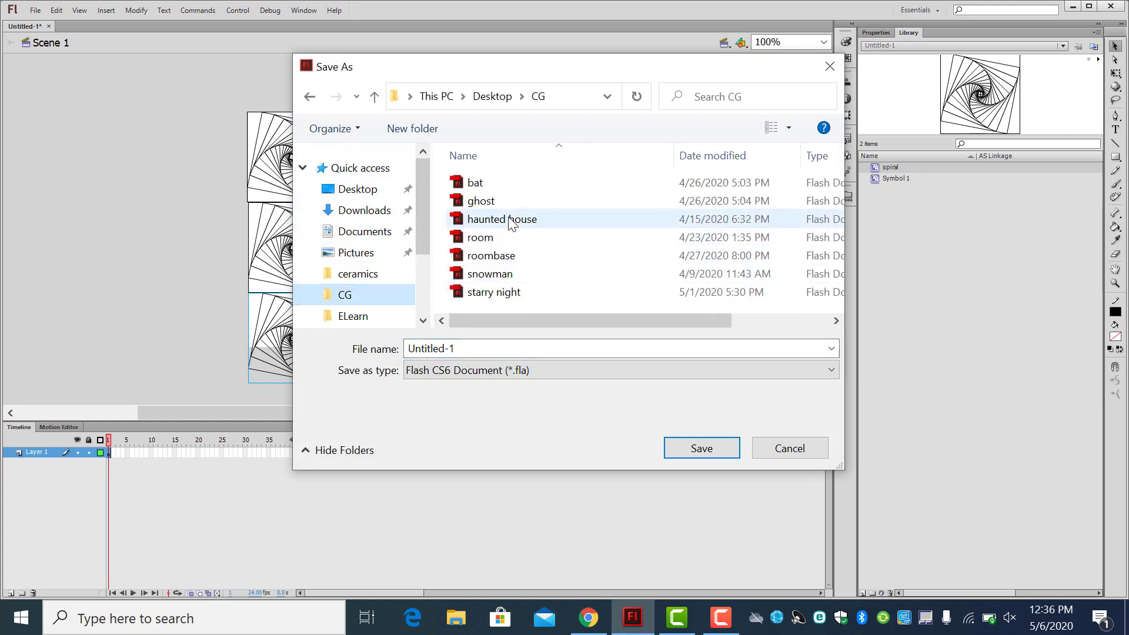
left_click_drag(489, 348, 379, 347)
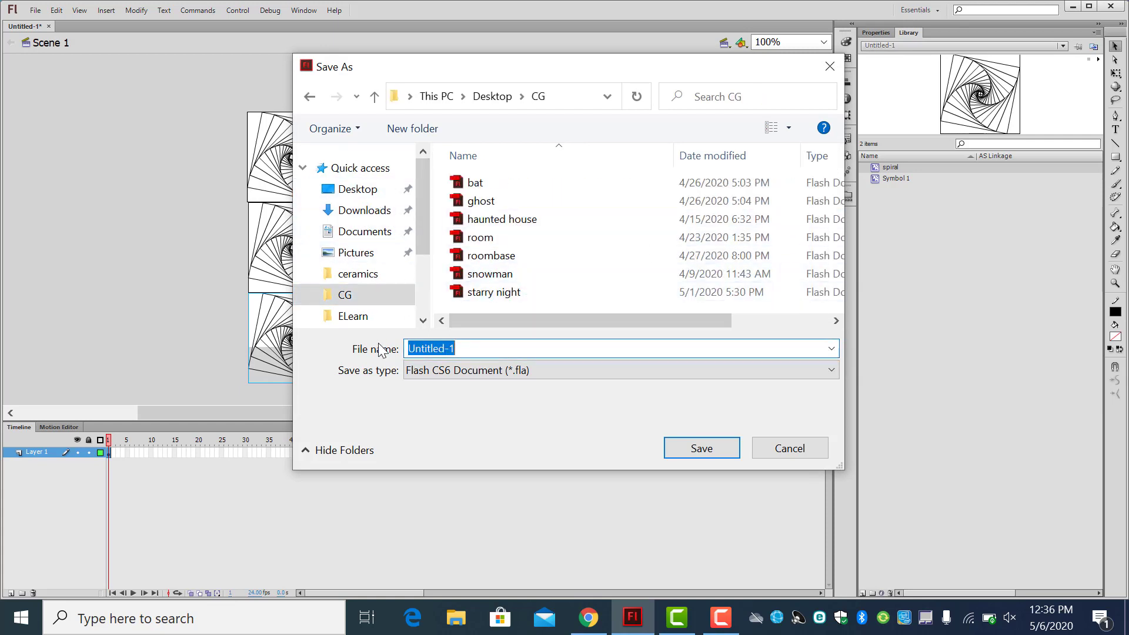
type("spiral")
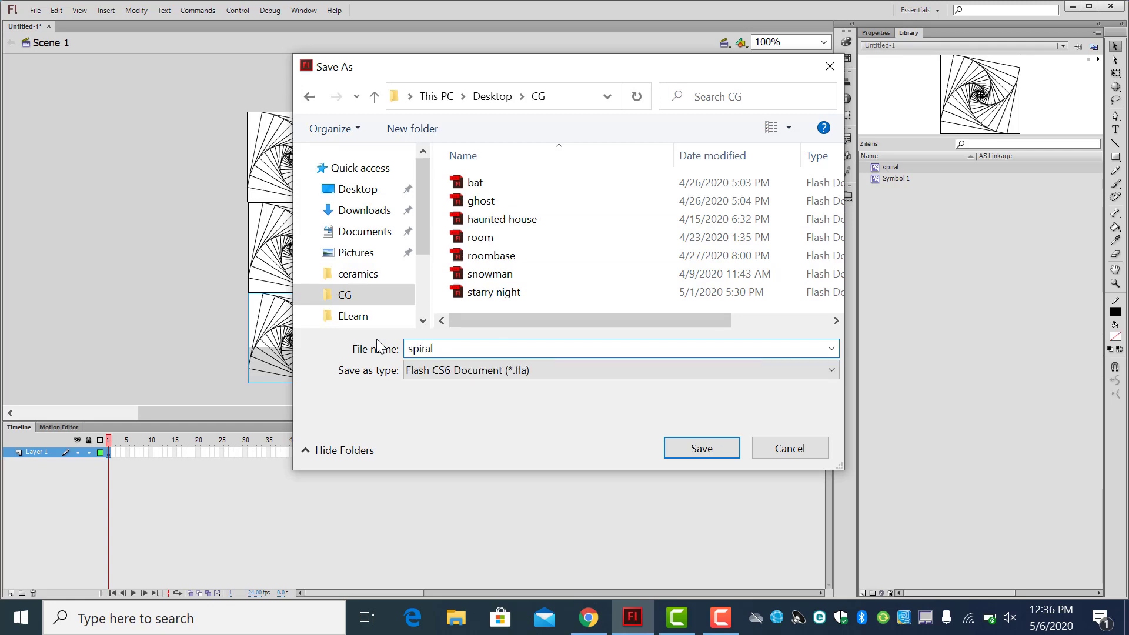
left_click(711, 451)
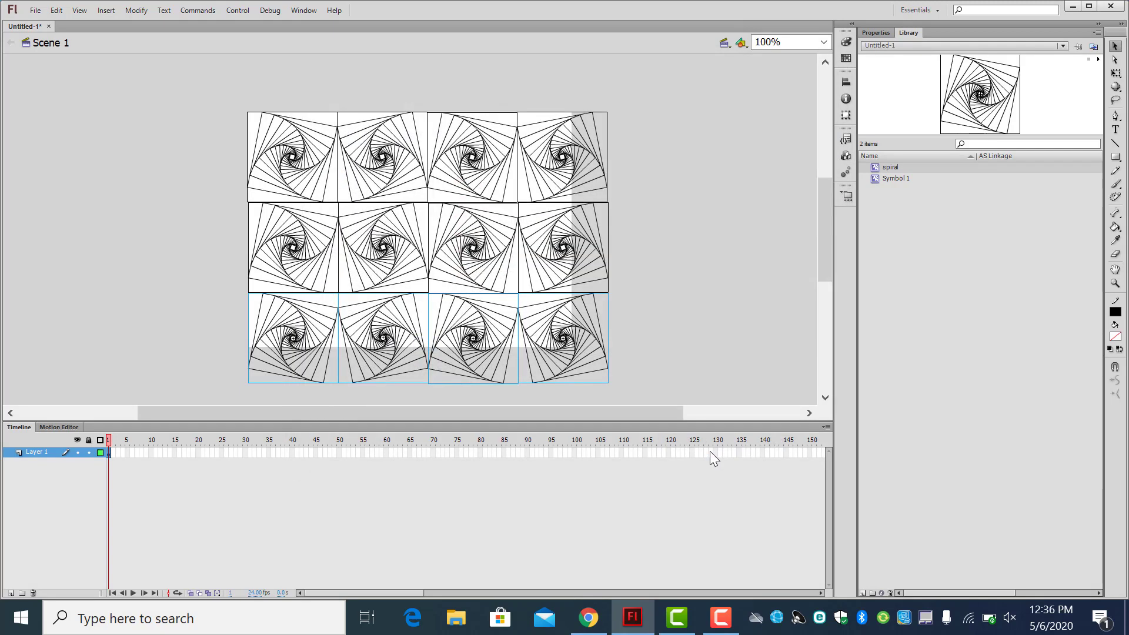